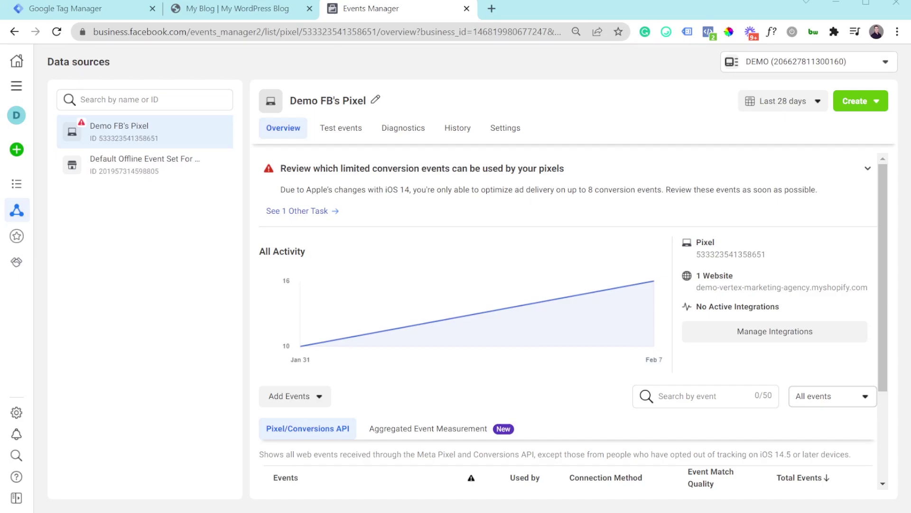
# Review the pixel's events (20 PageView, 4 View content, 2 Add to cart), then return to Tag Manager.
pyautogui.scroll(-3, 565, 323)
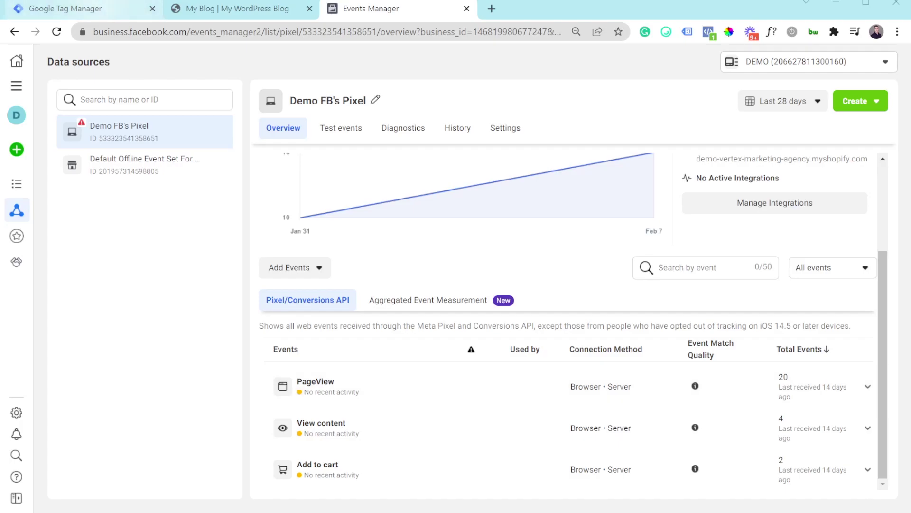
pyautogui.click(88, 8)
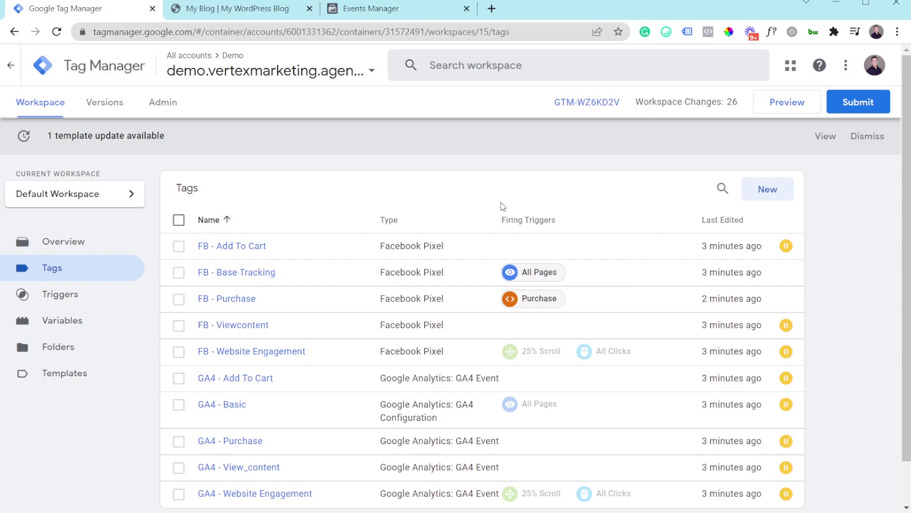
# Switch to the 'My Blog | My WordPress Blog' tab showing the store's shop page.
pyautogui.click(265, 9)
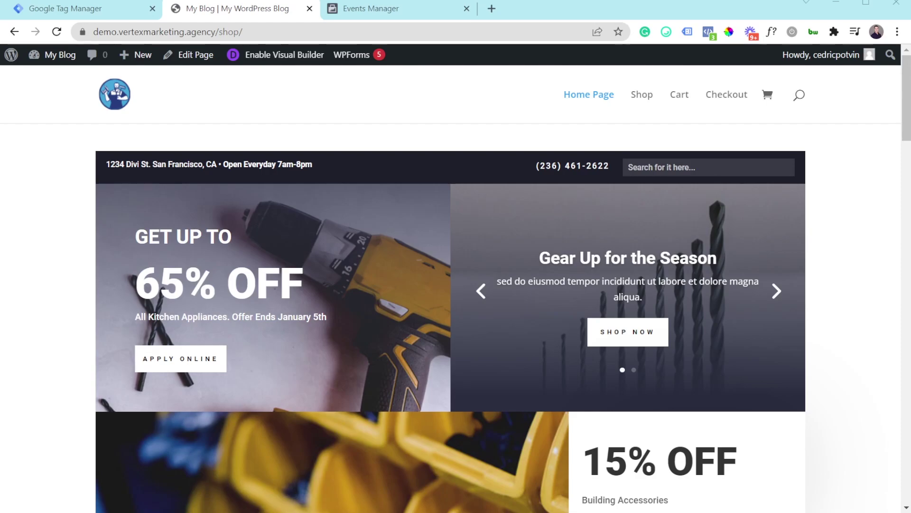
# Add the $14.99 Tool to the cart, go through checkout and place the order.
pyautogui.scroll(-10, 457, 279)
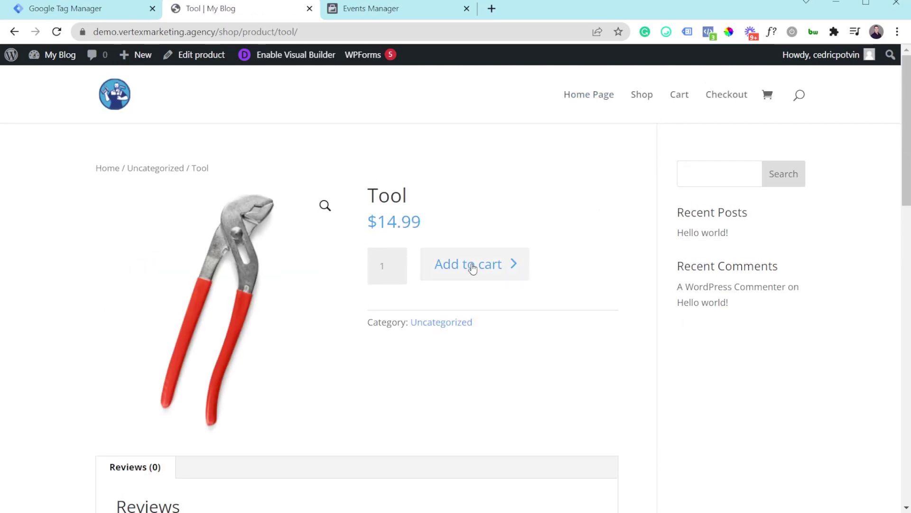
pyautogui.click(470, 273)
pyautogui.click(584, 212)
pyautogui.scroll(-3, 583, 215)
pyautogui.click(628, 342)
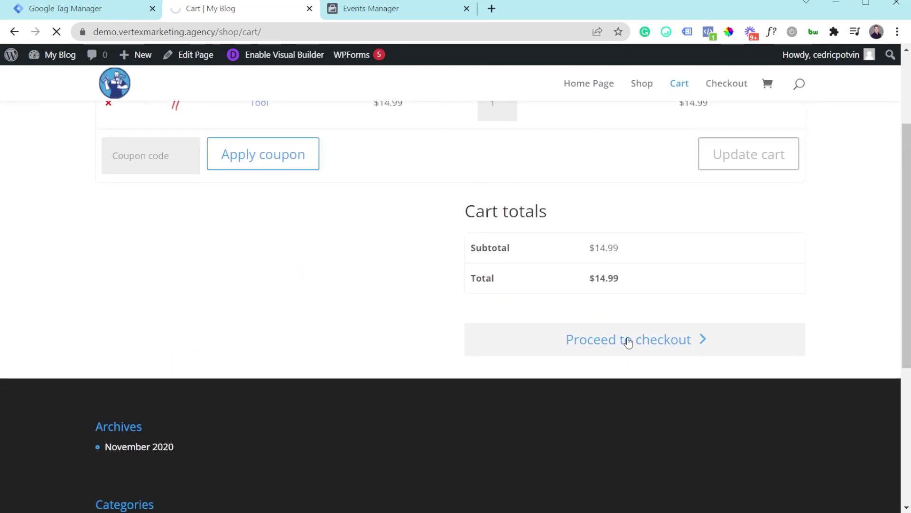
pyautogui.scroll(-10, 629, 342)
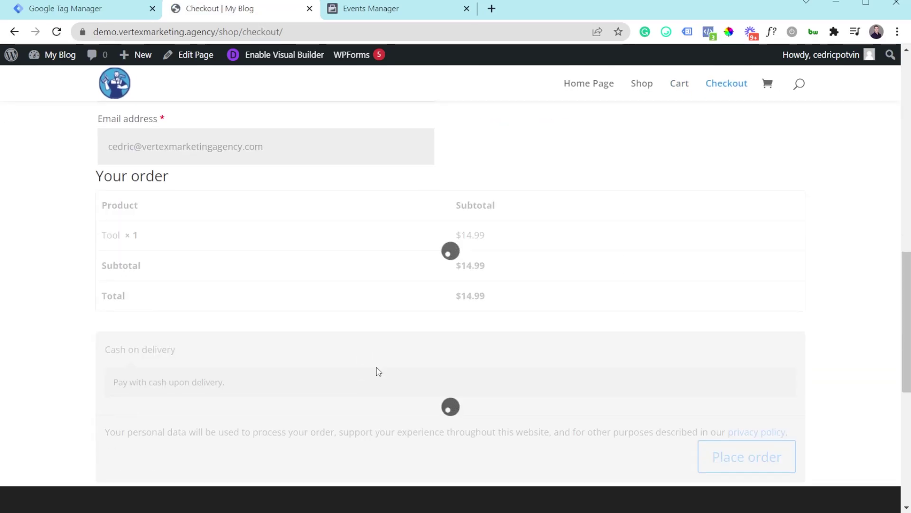
pyautogui.click(721, 457)
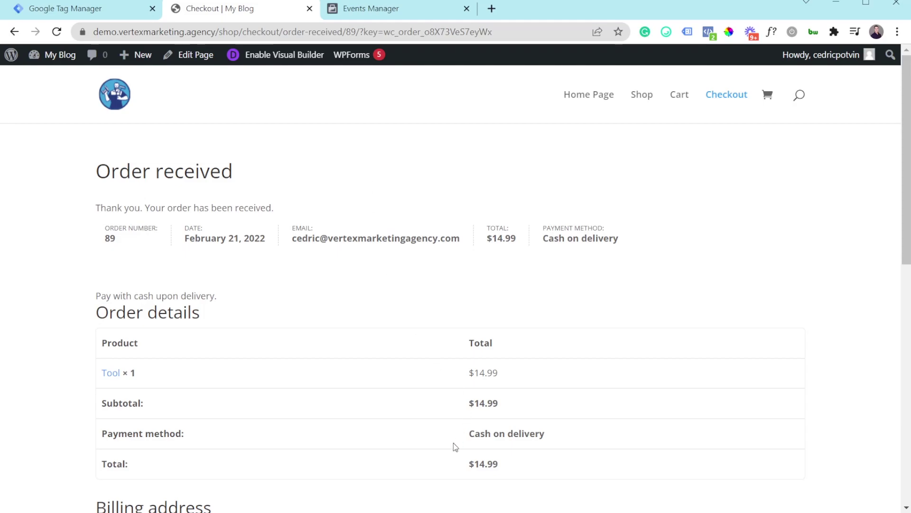
# Open the DevTools console and print the page's dataLayer.
pyautogui.press('F12')
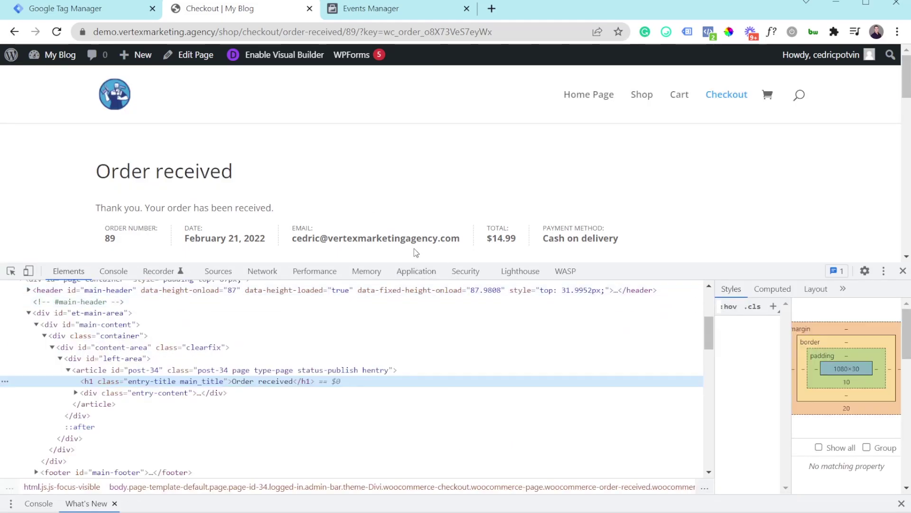
pyautogui.click(362, 154)
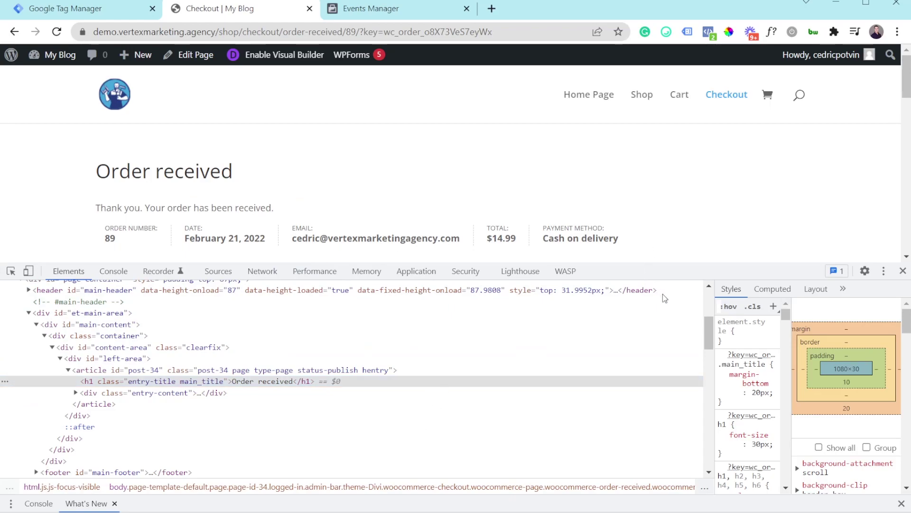
pyautogui.moveTo(686, 265); pyautogui.dragTo(686, 267)
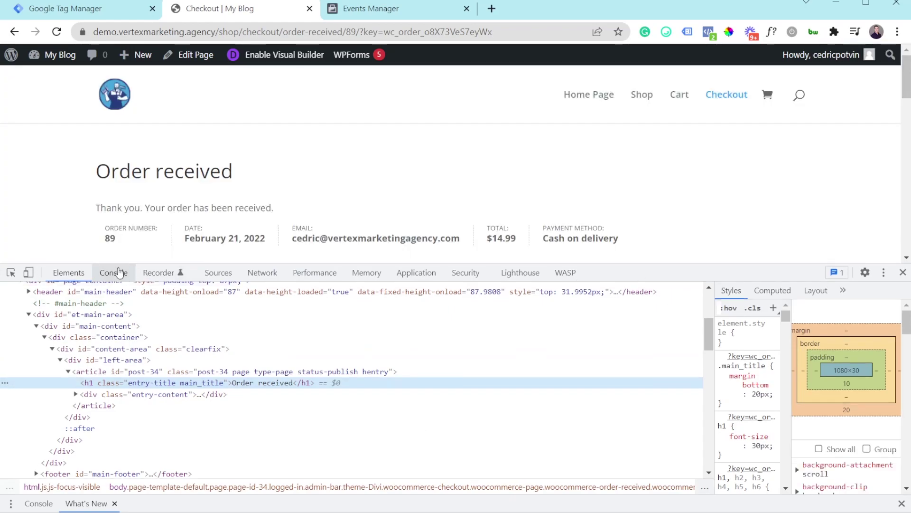
pyautogui.click(114, 273)
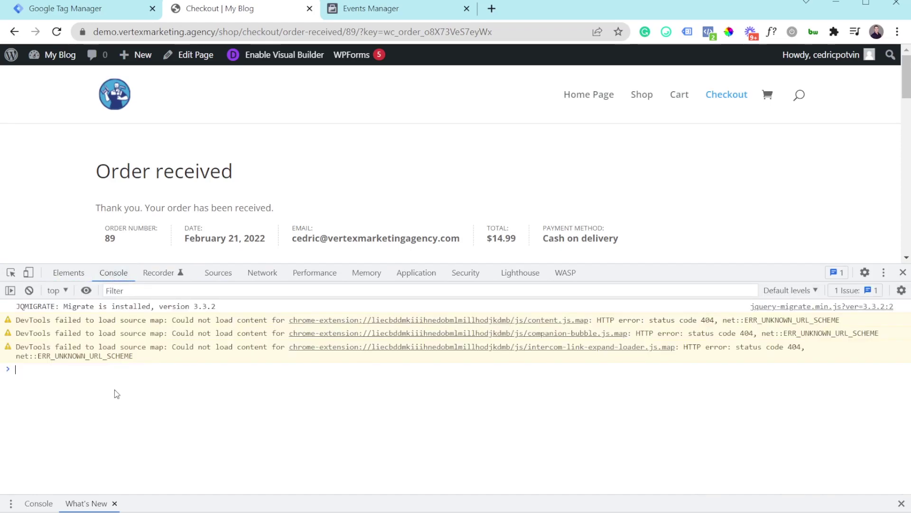
pyautogui.write('dataLayer')
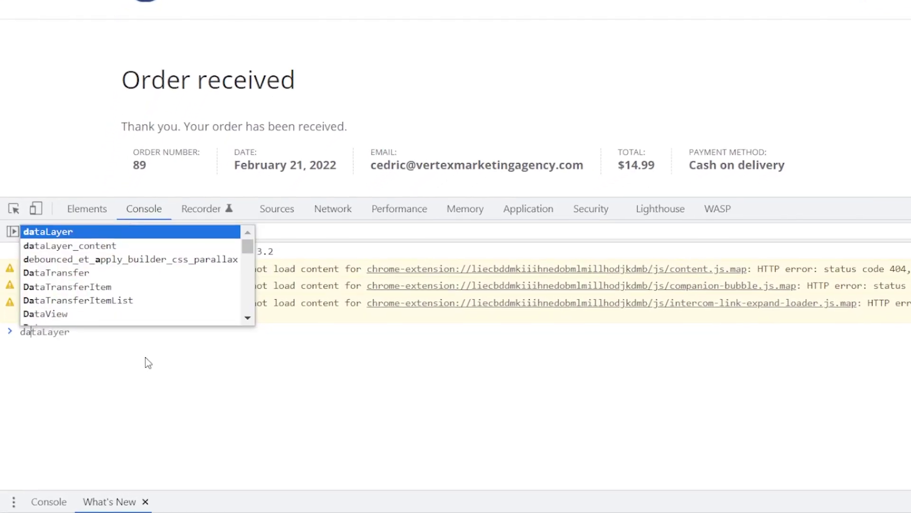
pyautogui.press('Return')
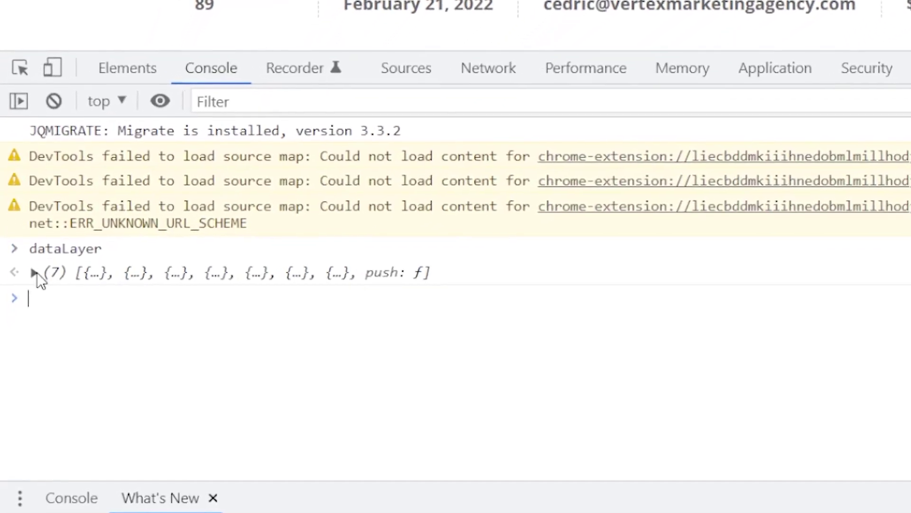
# Expand dataLayer entry 0, ecommerce and purchase to reveal customer fields and revenue 14.99.
pyautogui.click(32, 282)
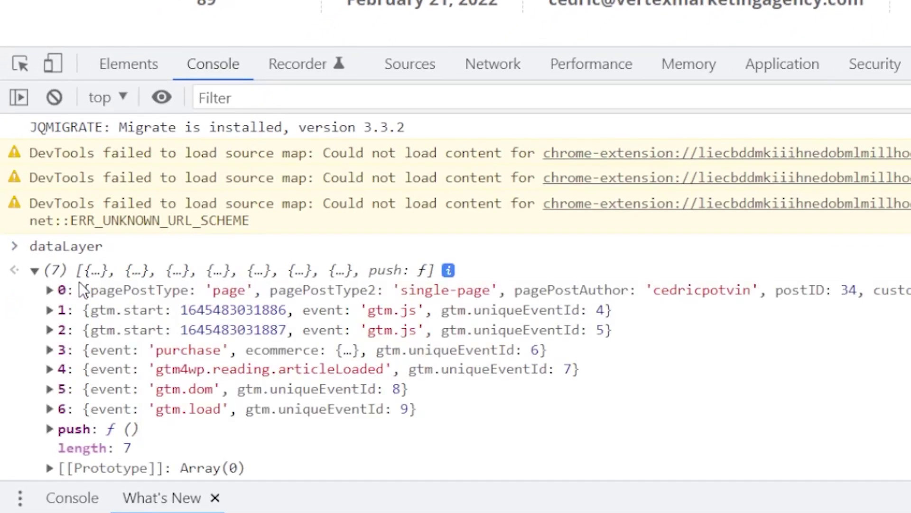
pyautogui.click(50, 289)
pyautogui.scroll(-8, 403, 343)
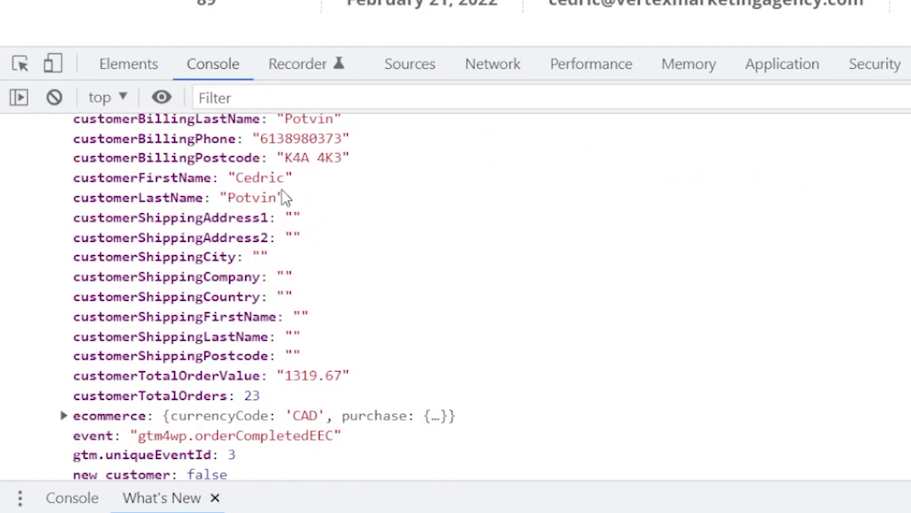
pyautogui.scroll(3, 277, 228)
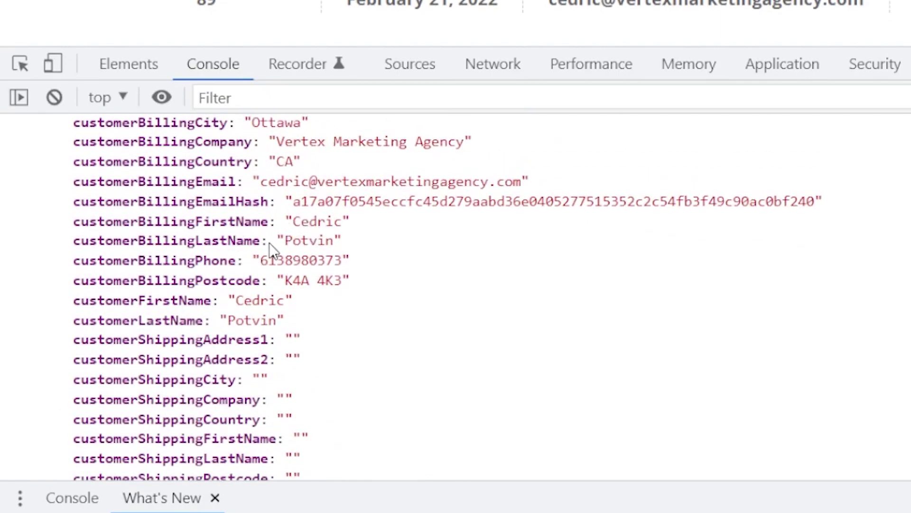
pyautogui.scroll(-3, 268, 243)
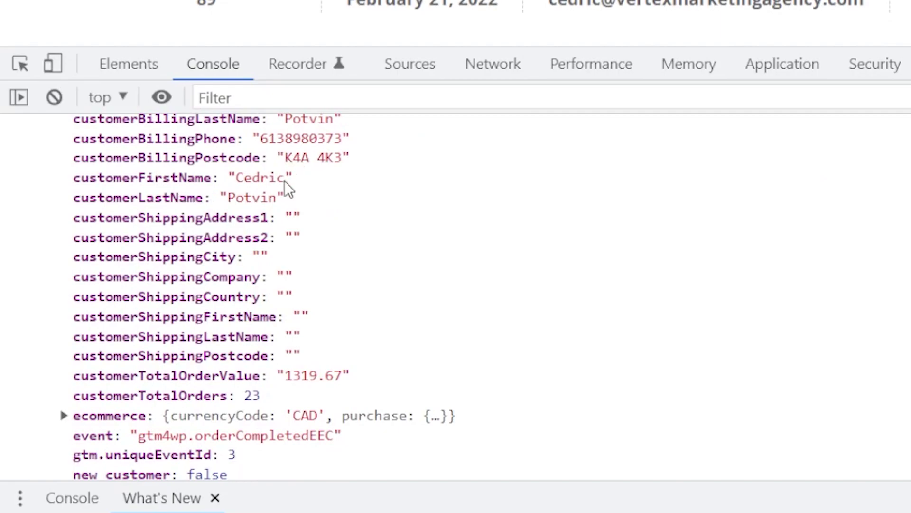
pyautogui.scroll(-3, 246, 397)
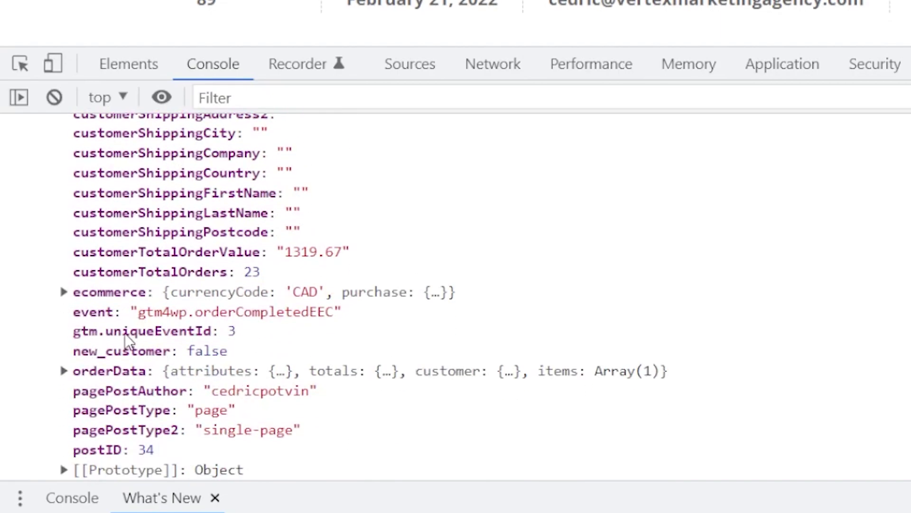
pyautogui.click(64, 292)
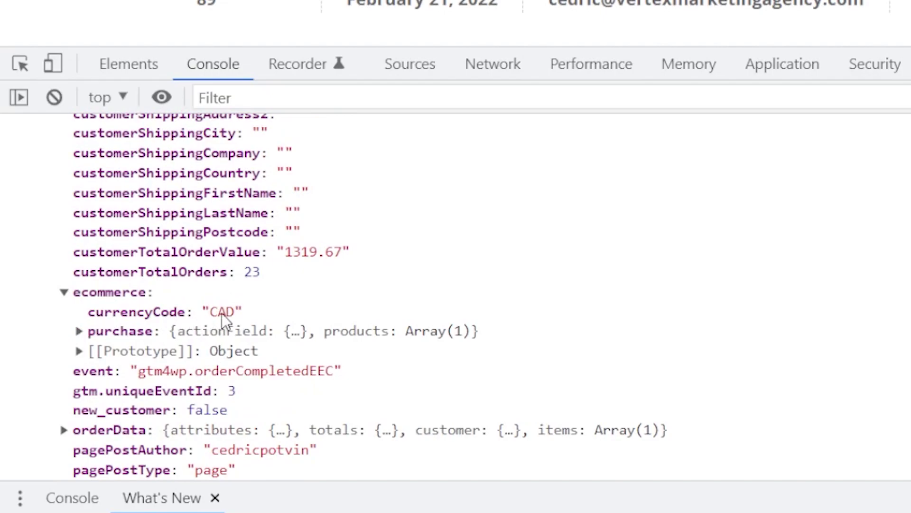
pyautogui.click(78, 332)
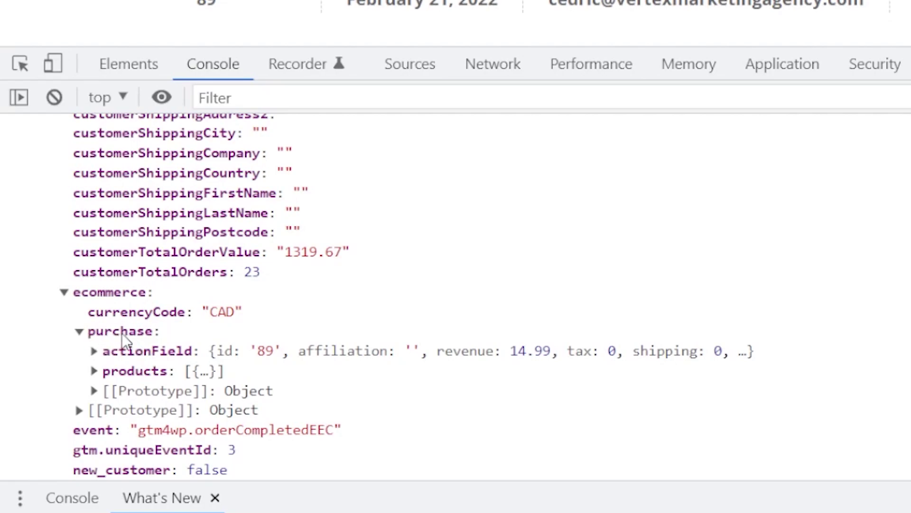
pyautogui.doubleClick(546, 352)
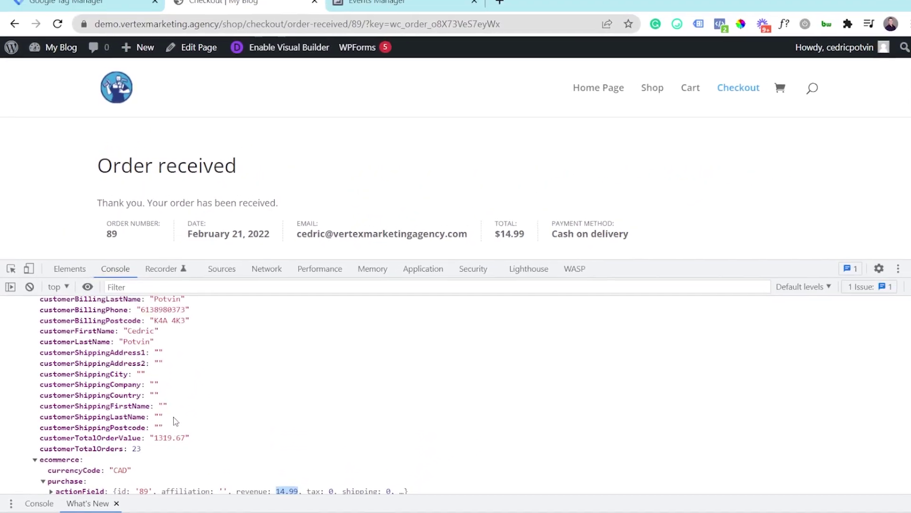
pyautogui.scroll(3, 162, 415)
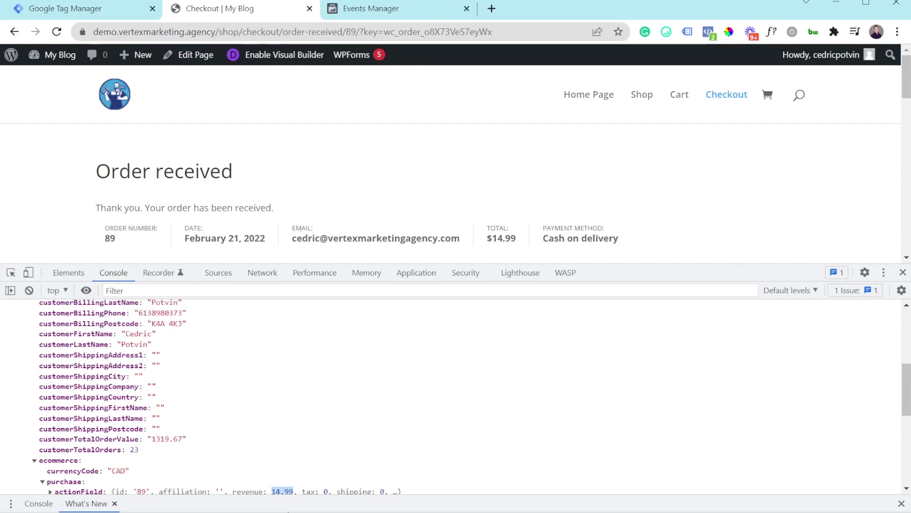
pyautogui.scroll(3, 456, 399)
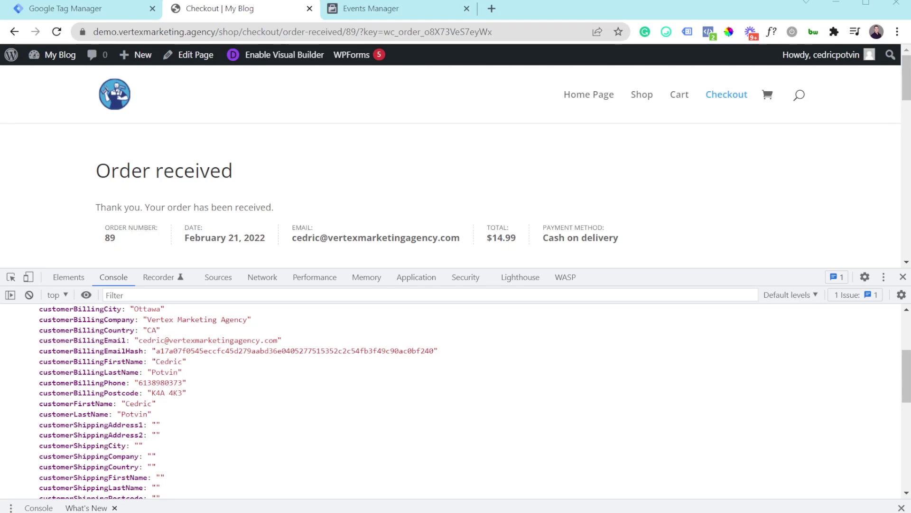
# Start a new user-defined variable of type Data Layer Variable.
pyautogui.click(95, 8)
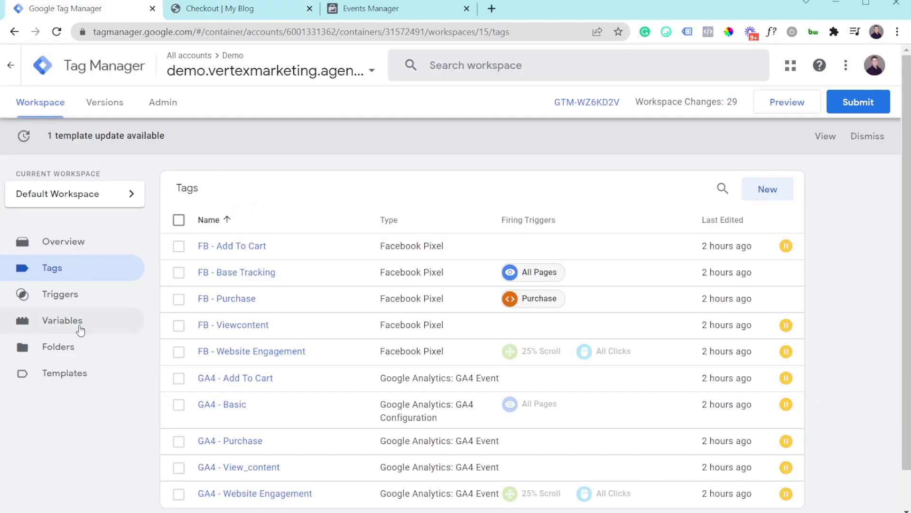
pyautogui.click(81, 329)
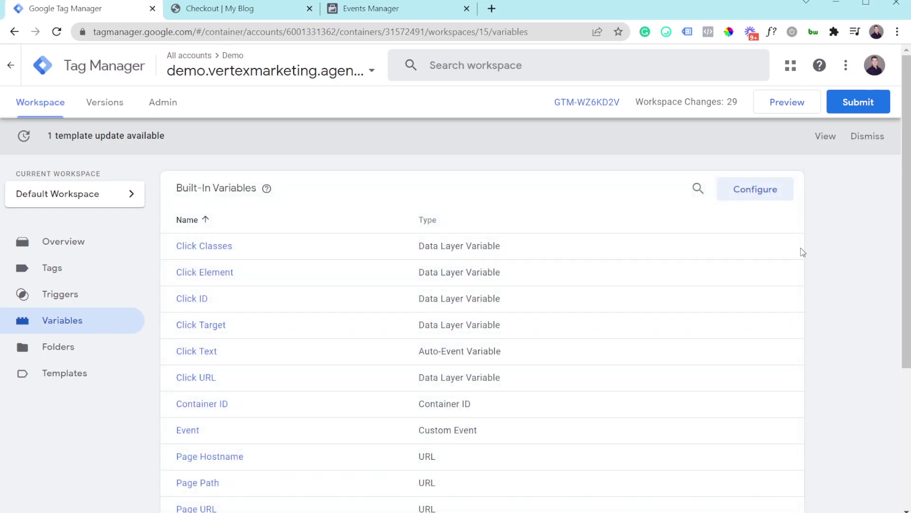
pyautogui.scroll(-5, 799, 252)
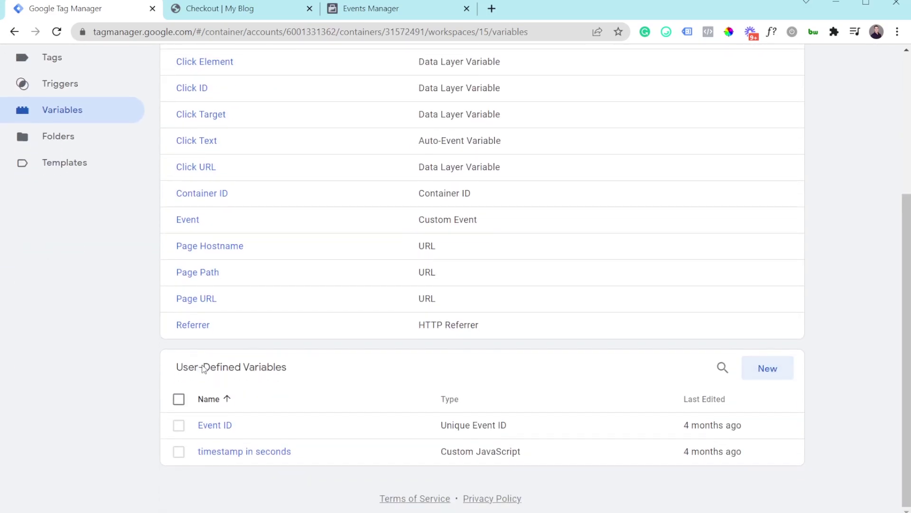
pyautogui.click(766, 369)
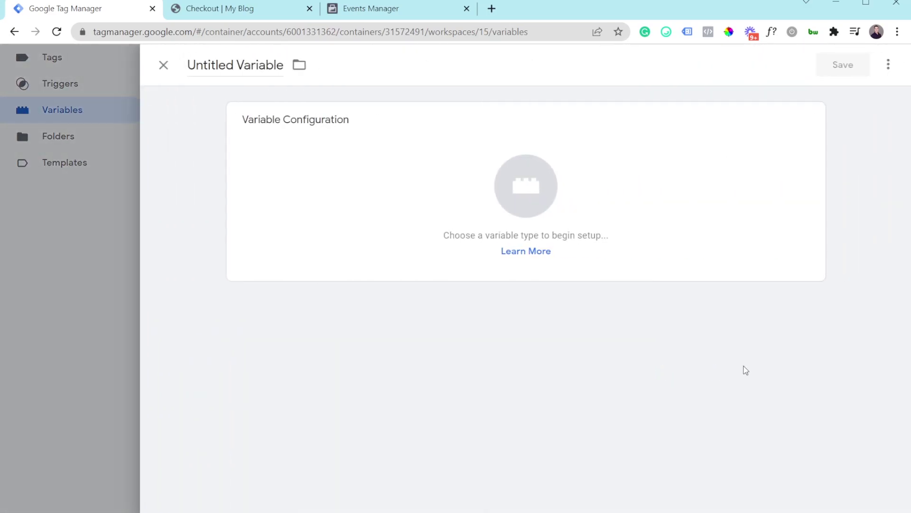
pyautogui.click(404, 160)
pyautogui.scroll(-3, 674, 334)
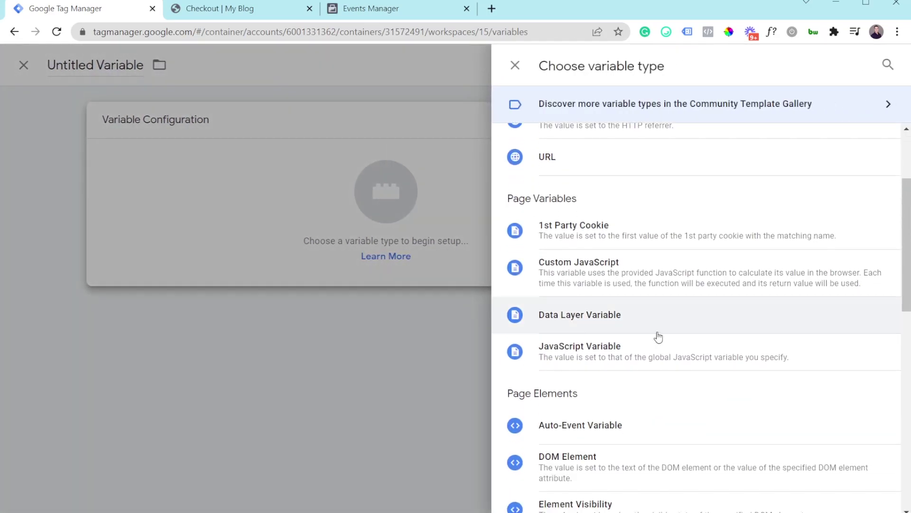
pyautogui.click(574, 321)
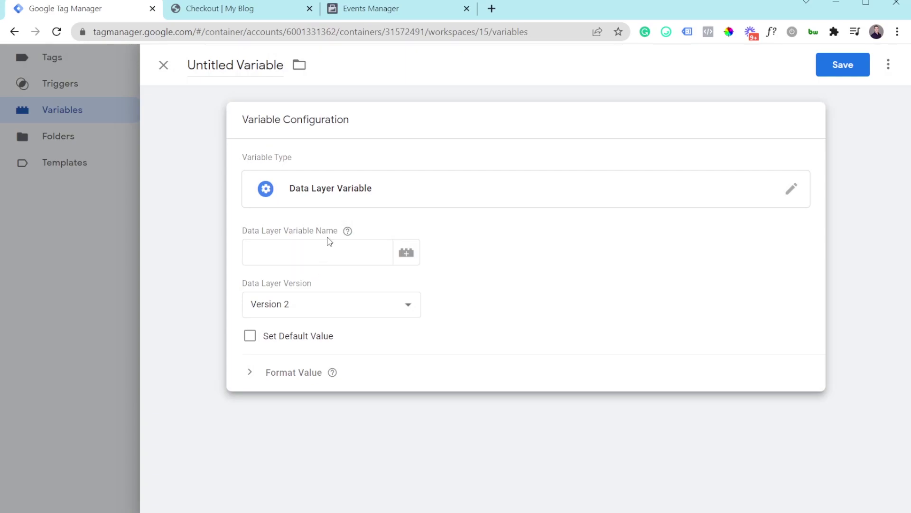
# Copy customerFirstName from the console as the key, title the variable First Name, and save.
pyautogui.click(259, 11)
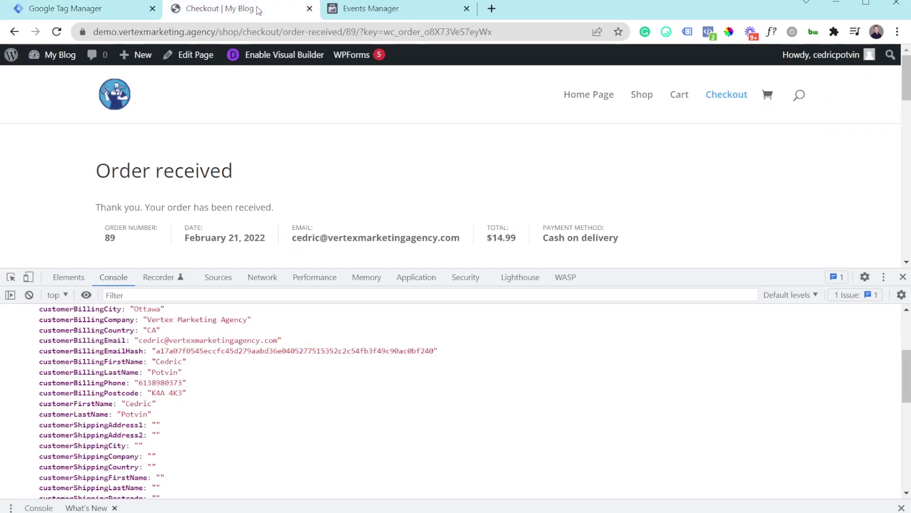
pyautogui.doubleClick(64, 405)
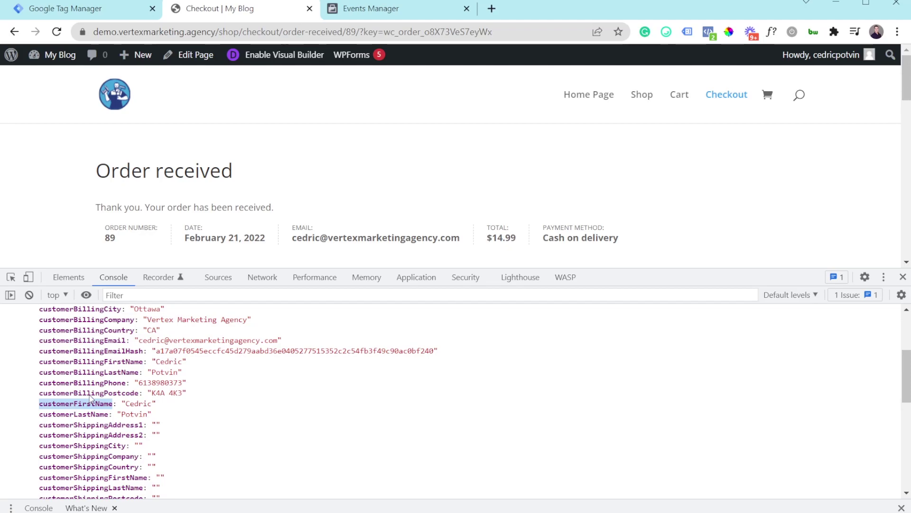
pyautogui.click(79, 8)
pyautogui.click(251, 251)
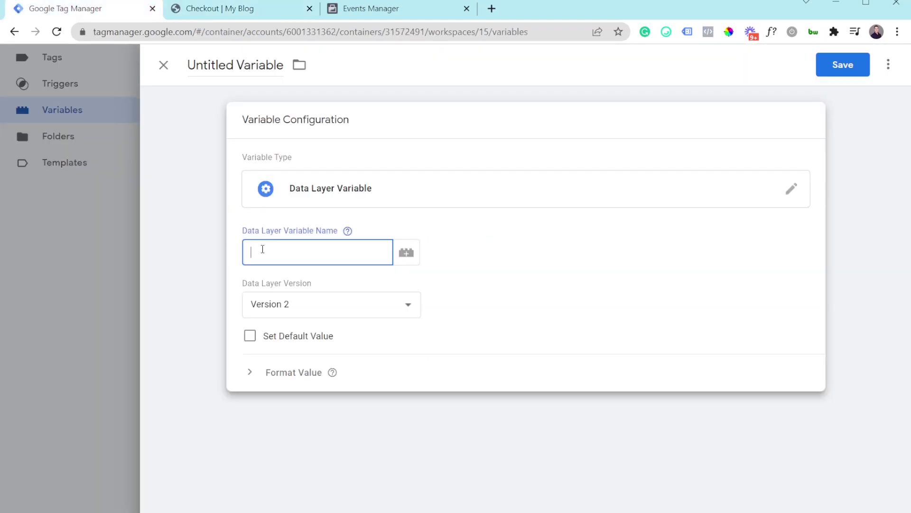
pyautogui.write('customerFirstName')
pyautogui.click(250, 69)
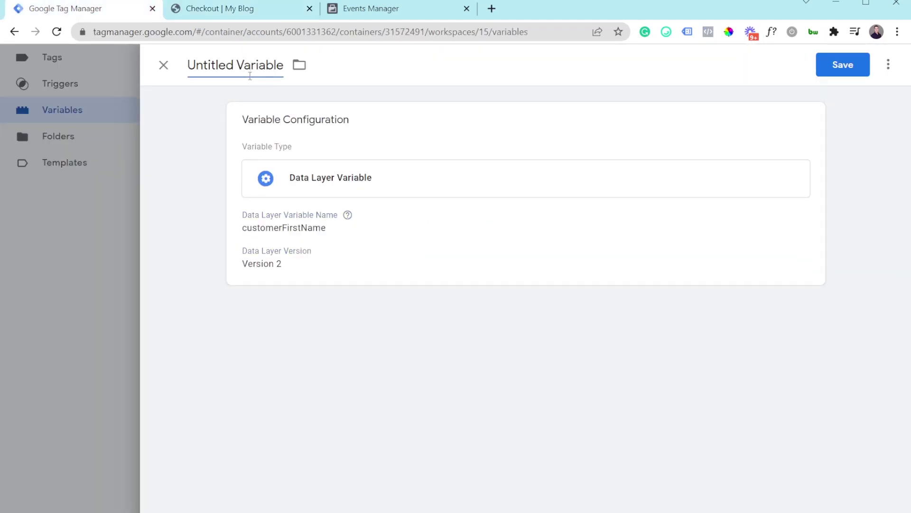
pyautogui.hotkey('ctrl', 'a')
pyautogui.write('F')
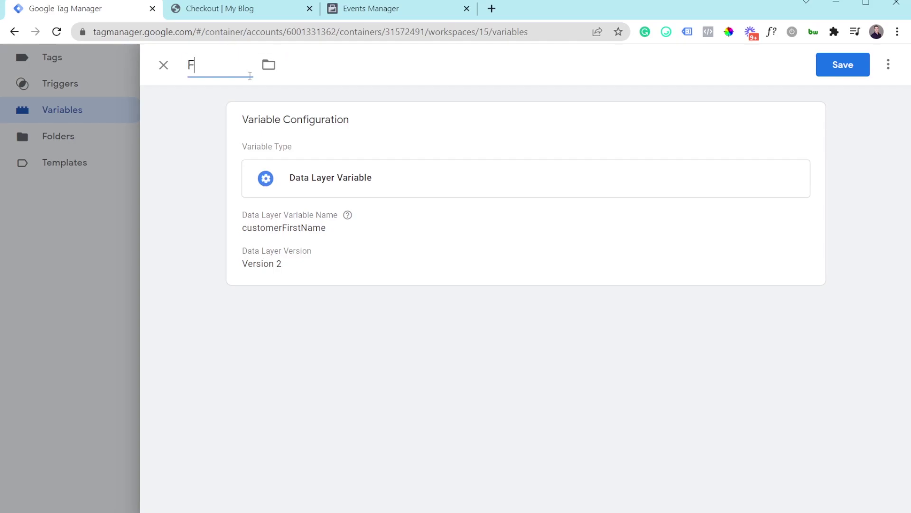
pyautogui.write('irst Name')
pyautogui.click(850, 65)
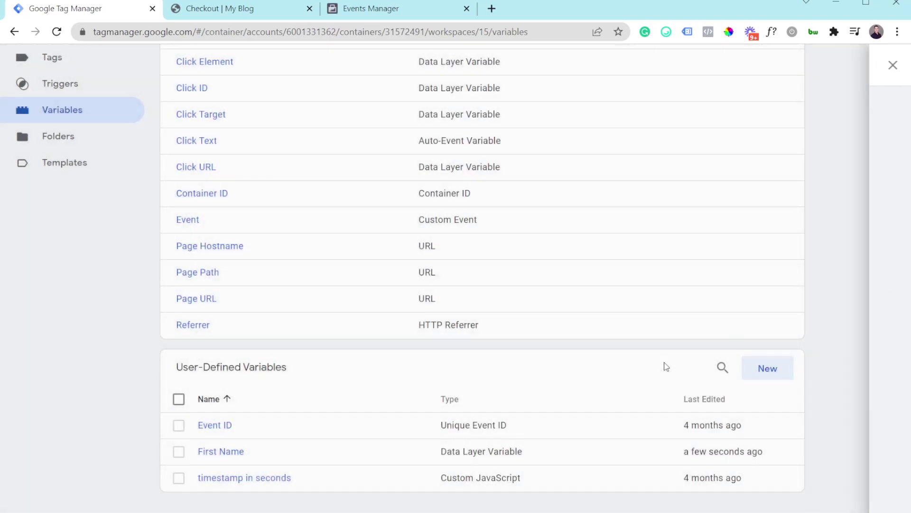
# Start another Data Layer Variable and copy the customerLastName key from the console.
pyautogui.click(791, 371)
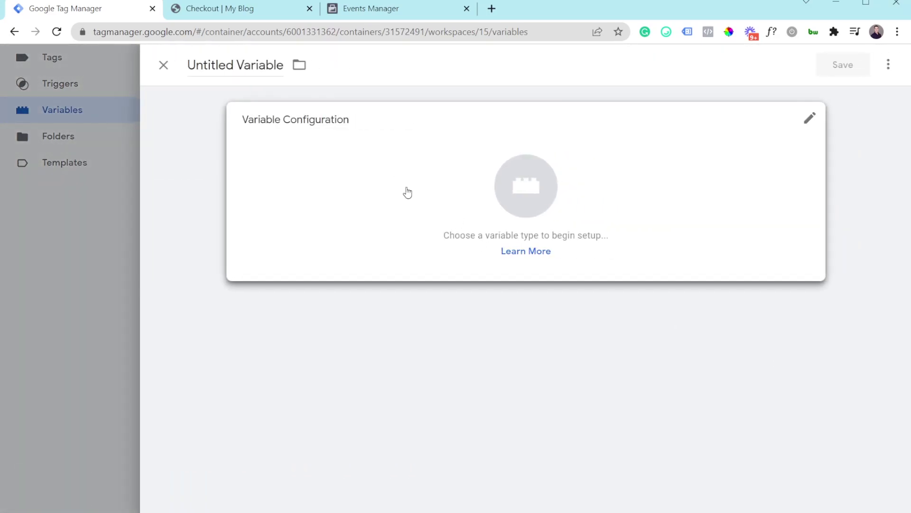
pyautogui.click(407, 191)
pyautogui.click(594, 447)
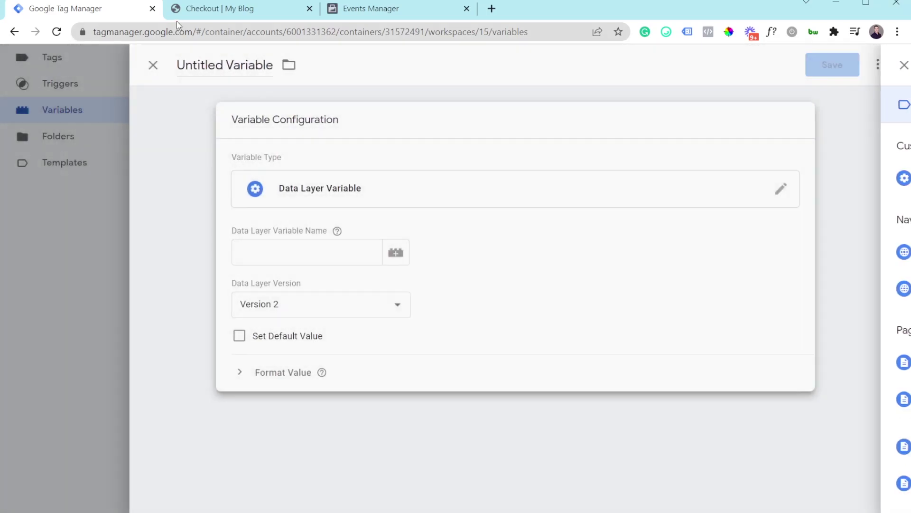
pyautogui.click(220, 8)
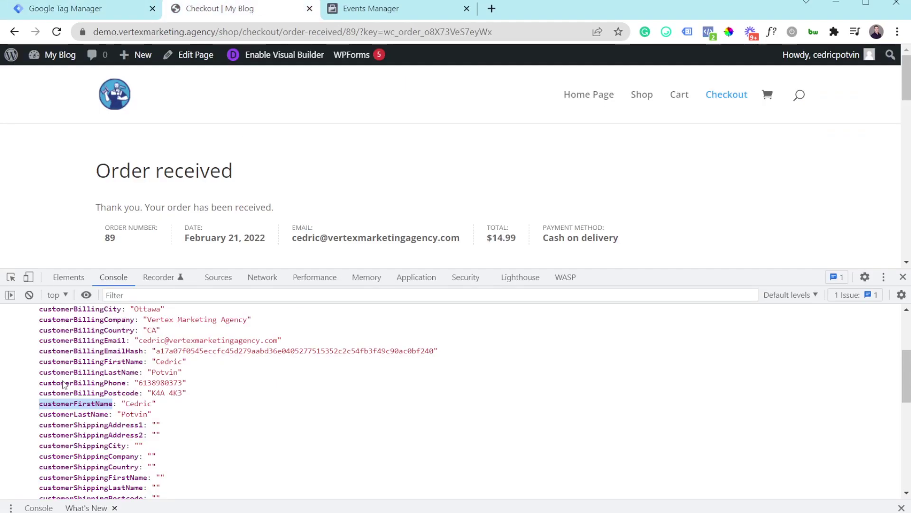
pyautogui.doubleClick(67, 416)
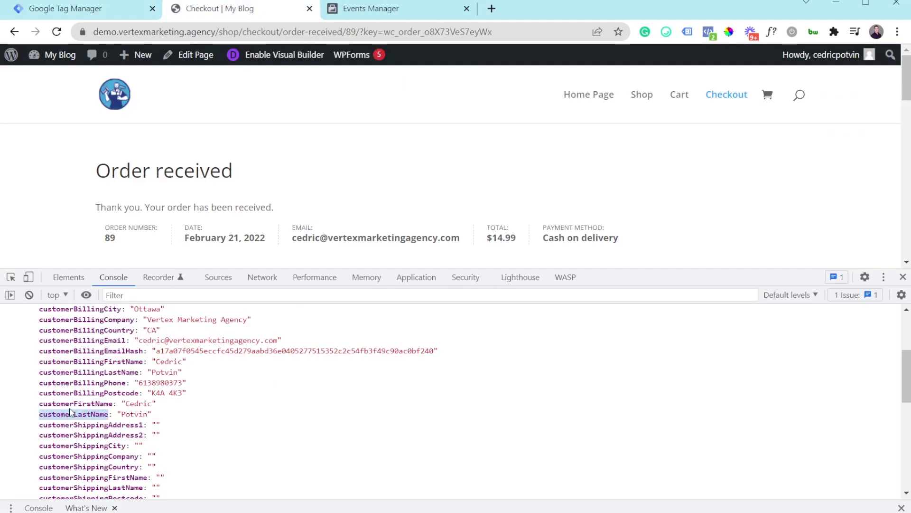
# Paste customerLastName as the key, title the variable Last Name, and save.
pyautogui.click(101, 13)
pyautogui.click(310, 255)
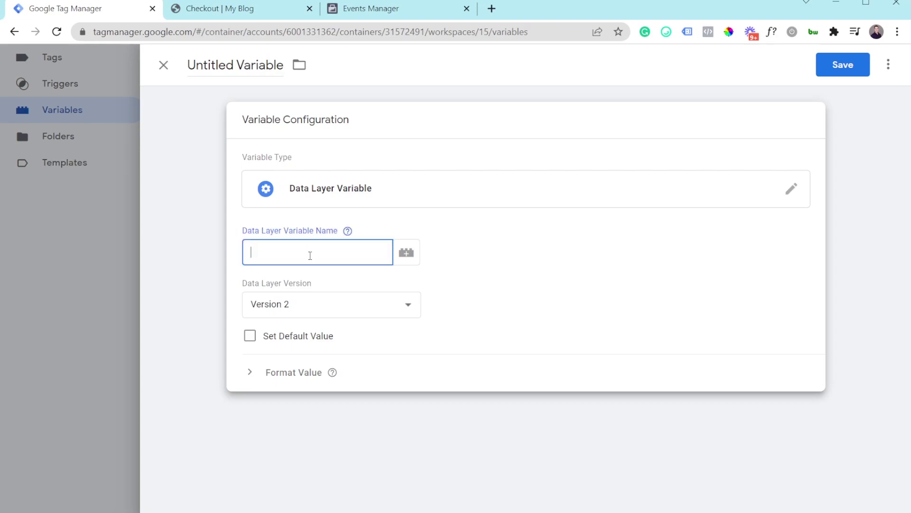
pyautogui.write('customerLastName')
pyautogui.click(261, 65)
pyautogui.hotkey('ctrl', 'a')
pyautogui.press('BackSpace')
pyautogui.write('Last Name')
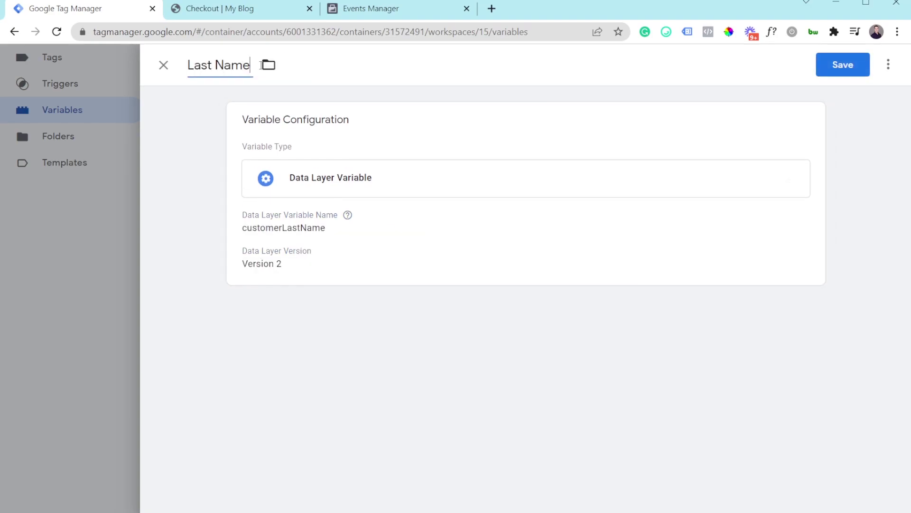
pyautogui.click(849, 67)
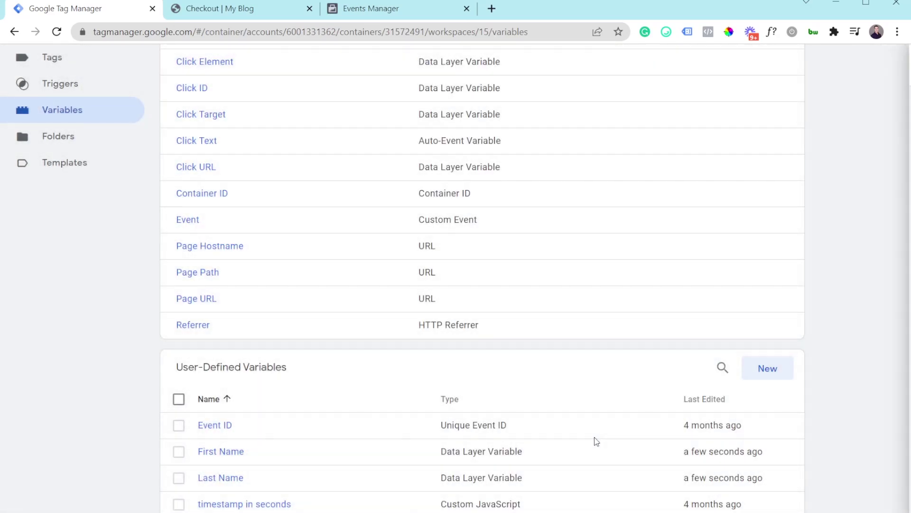
pyautogui.scroll(-1, 797, 302)
# Start a third Data Layer Variable and copy the customerBillingEmail key from the console.
pyautogui.click(767, 317)
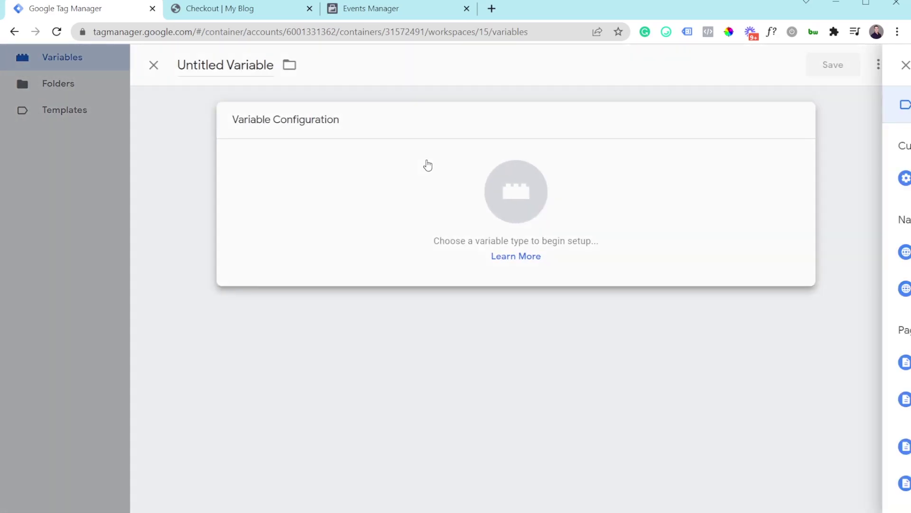
pyautogui.click(427, 164)
pyautogui.click(589, 450)
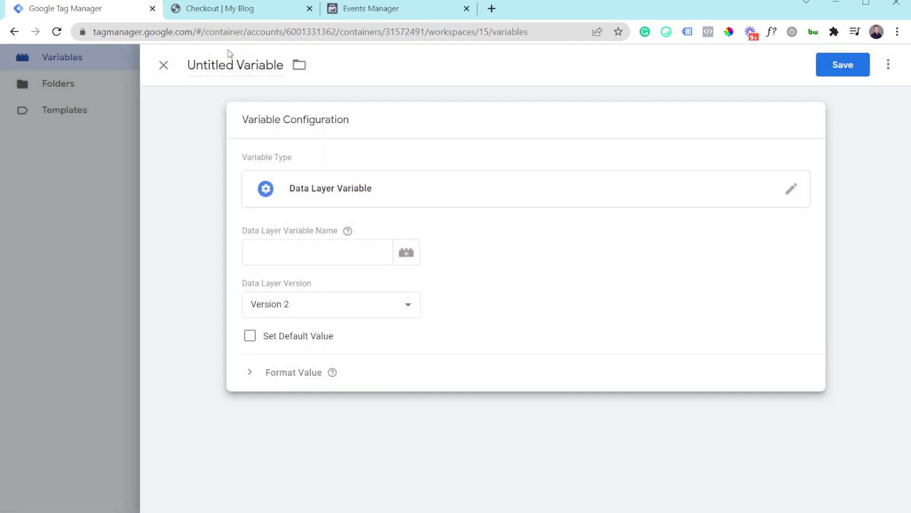
pyautogui.click(234, 9)
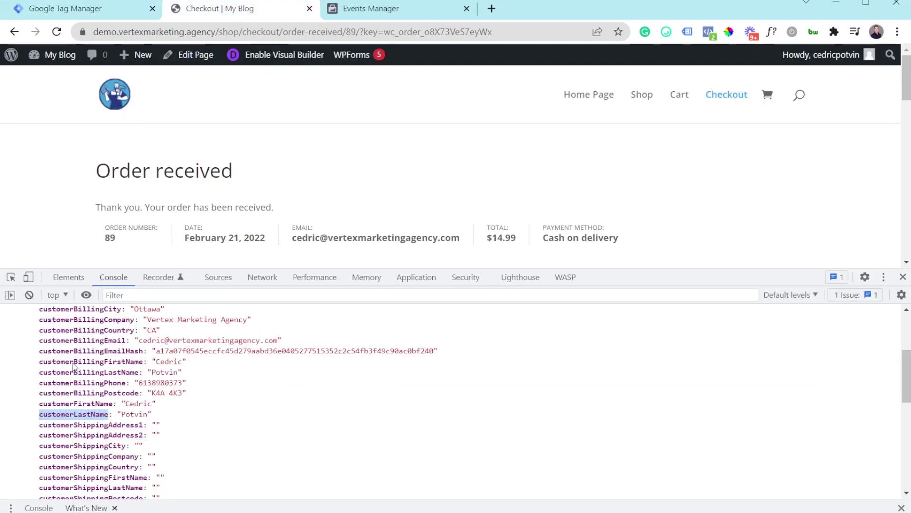
pyautogui.doubleClick(68, 341)
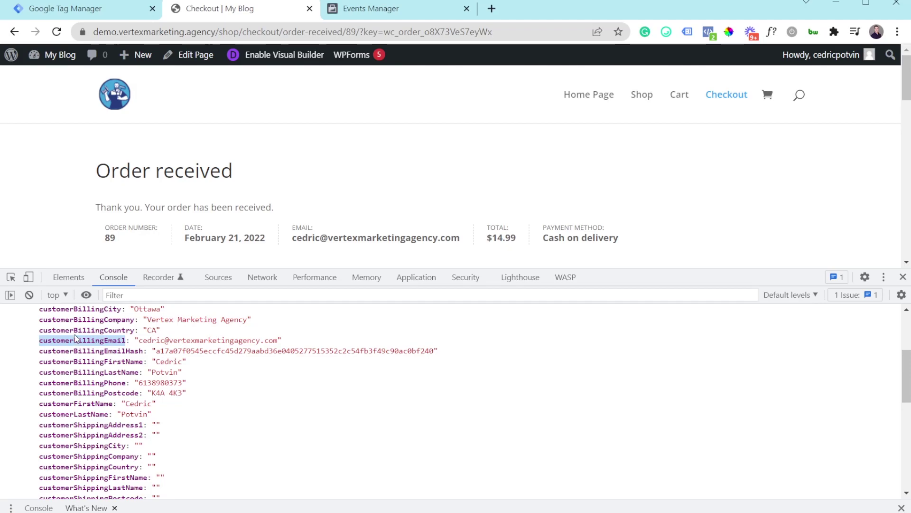
# Paste customerBillingEmail as the key, title the variable Email, and save.
pyautogui.click(65, 9)
pyautogui.click(325, 257)
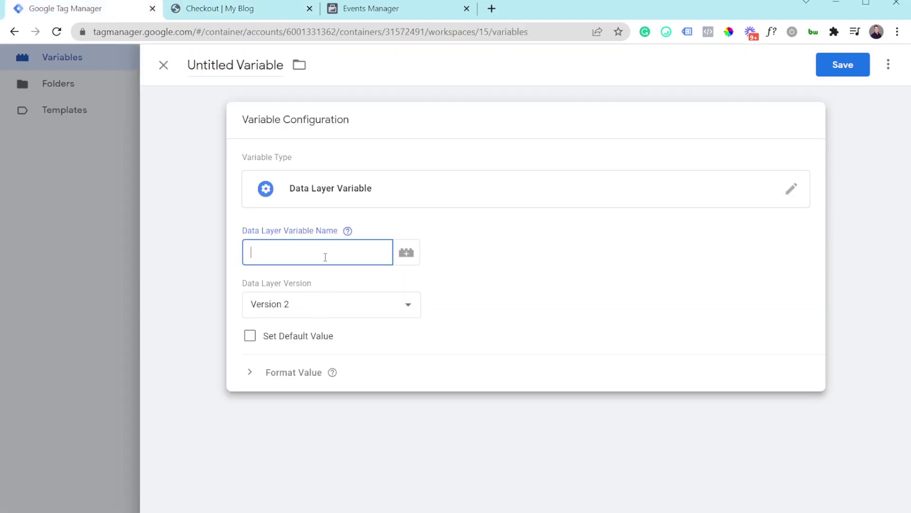
pyautogui.write('customerBillingEmail')
pyautogui.click(241, 89)
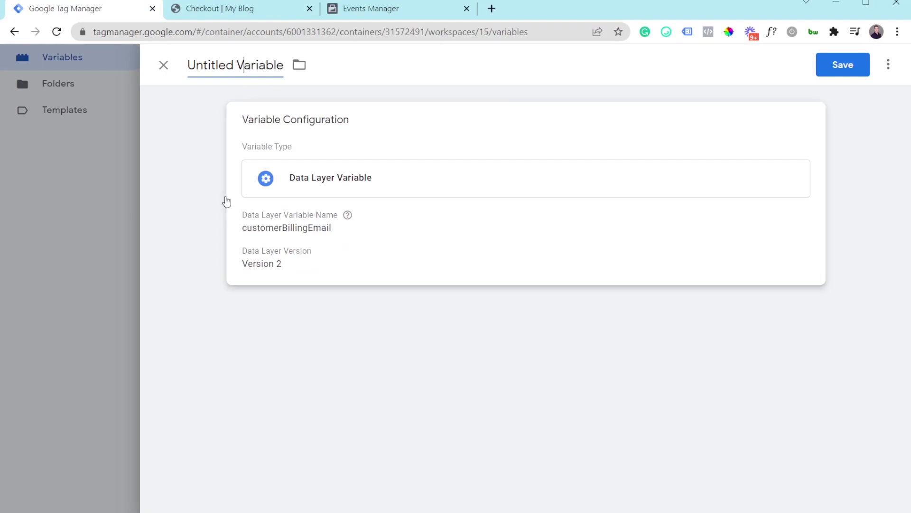
pyautogui.hotkey('ctrl', 'a')
pyautogui.press('BackSpace')
pyautogui.write('Email')
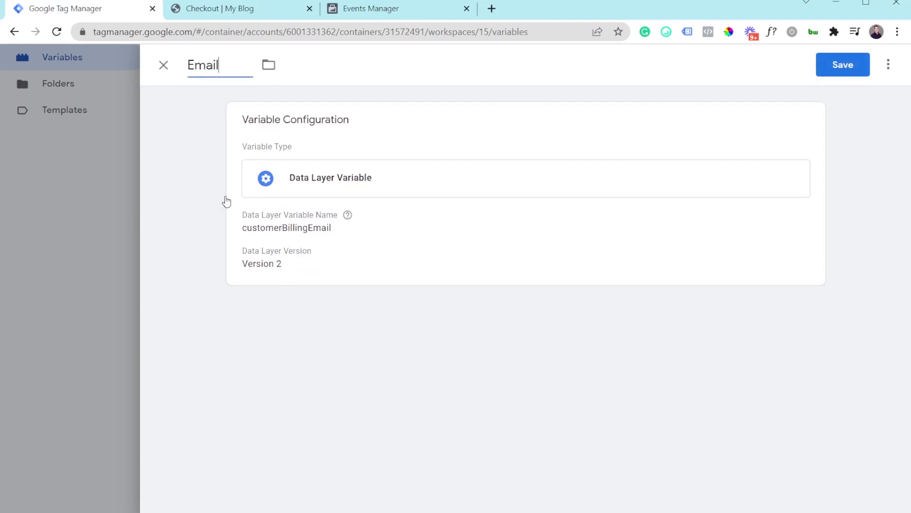
pyautogui.click(850, 65)
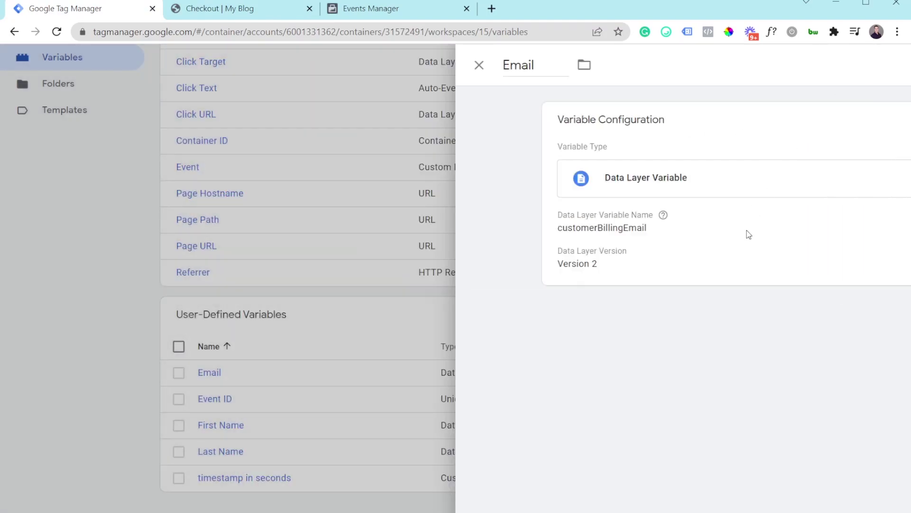
# Return to the Tags list of five FB and five GA4 tags, briefly viewing Templates.
pyautogui.scroll(-1, 624, 339)
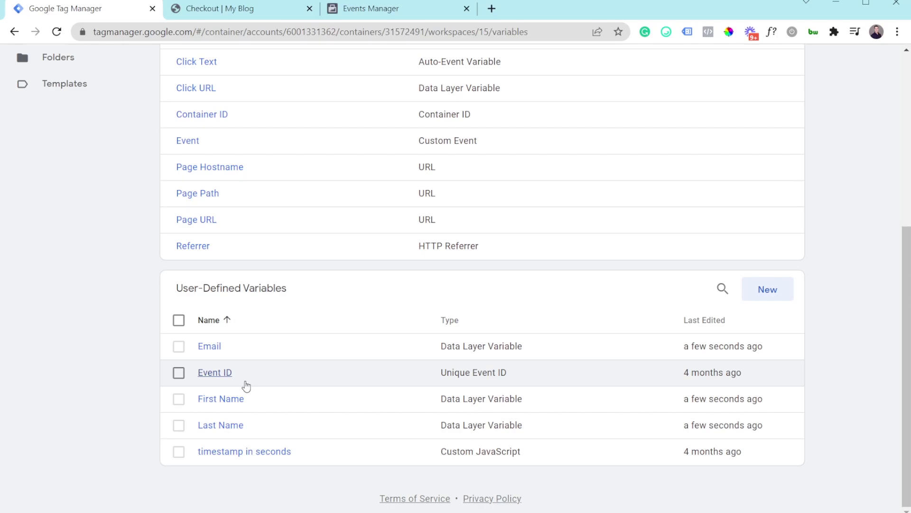
pyautogui.scroll(5, 270, 358)
pyautogui.scroll(-5, 287, 346)
pyautogui.scroll(3, 286, 346)
pyautogui.scroll(2, 281, 333)
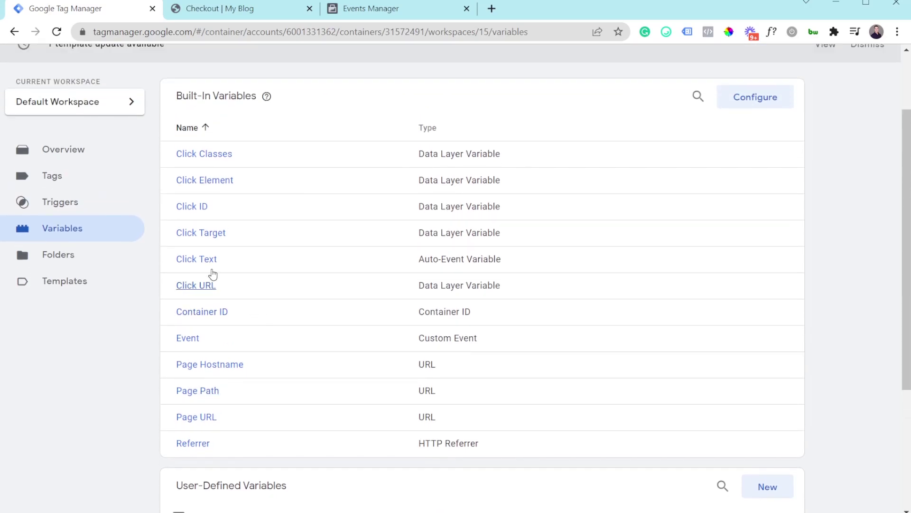
pyautogui.click(72, 185)
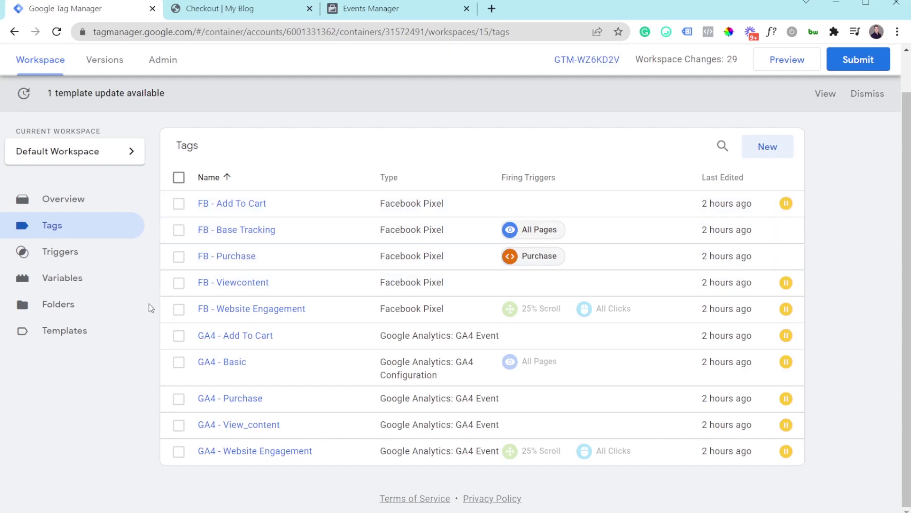
pyautogui.click(80, 331)
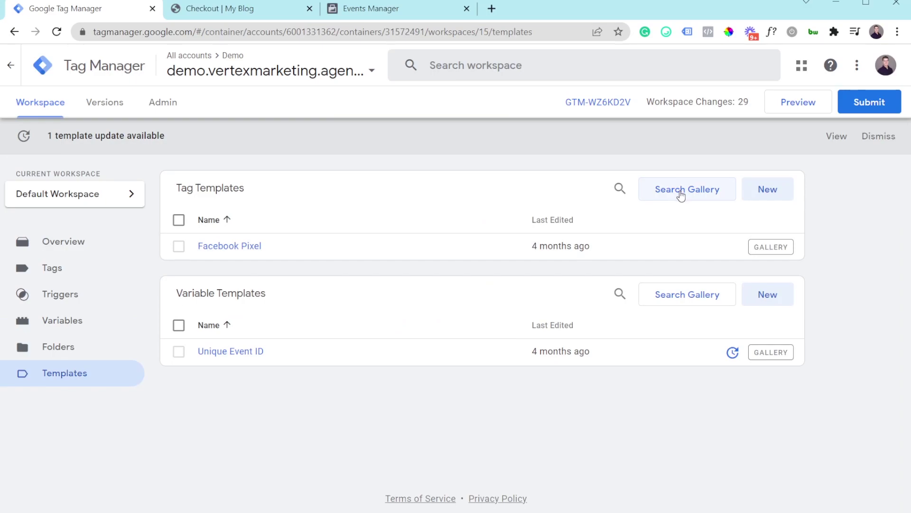
pyautogui.click(67, 267)
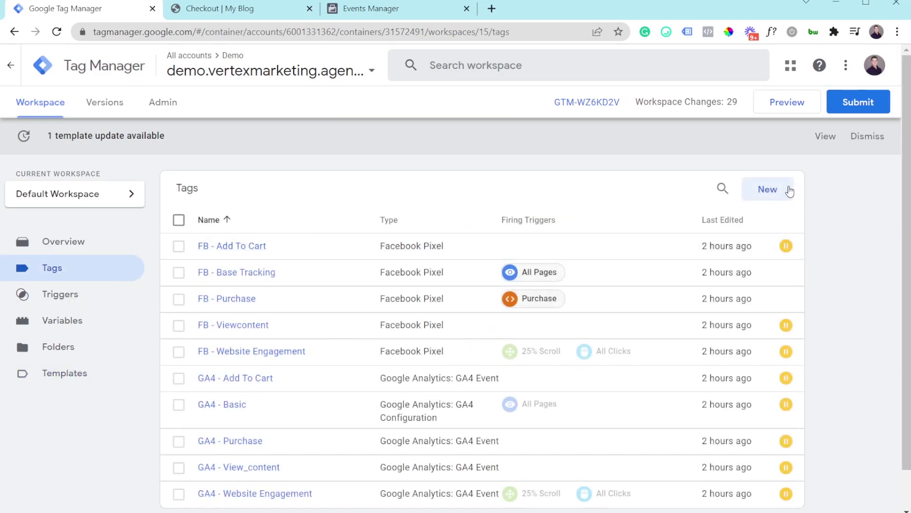
pyautogui.click(768, 191)
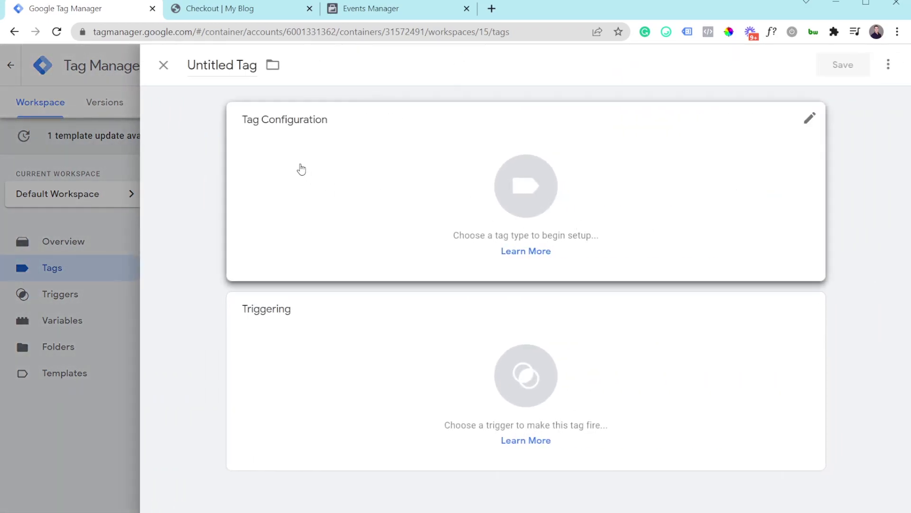
pyautogui.click(301, 157)
pyautogui.scroll(-7, 630, 305)
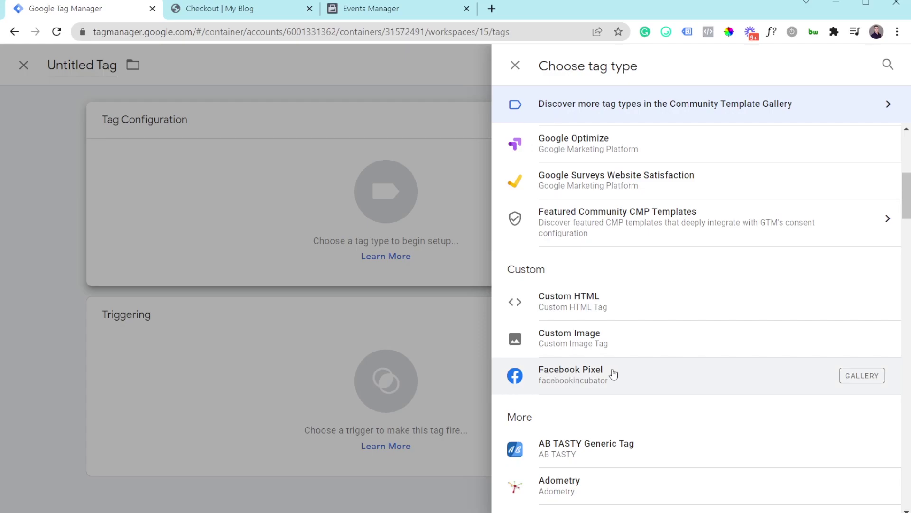
pyautogui.click(581, 388)
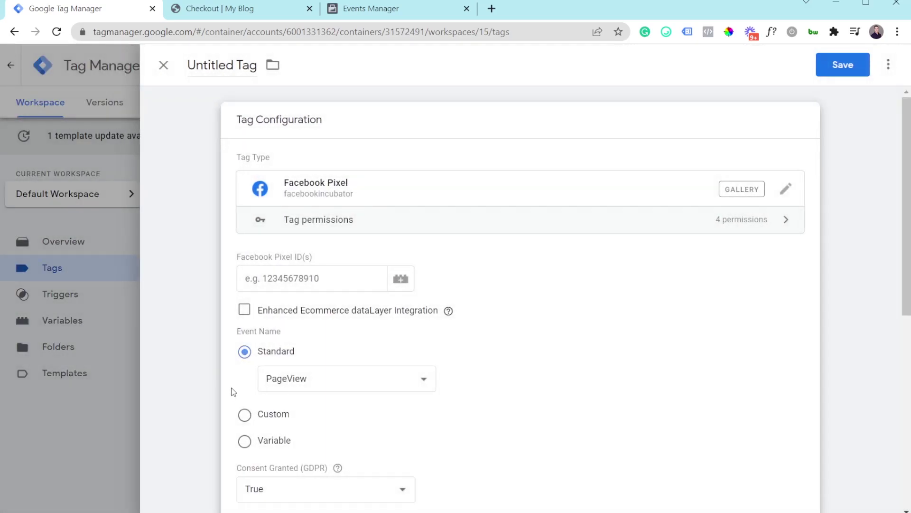
pyautogui.click(166, 75)
pyautogui.click(649, 213)
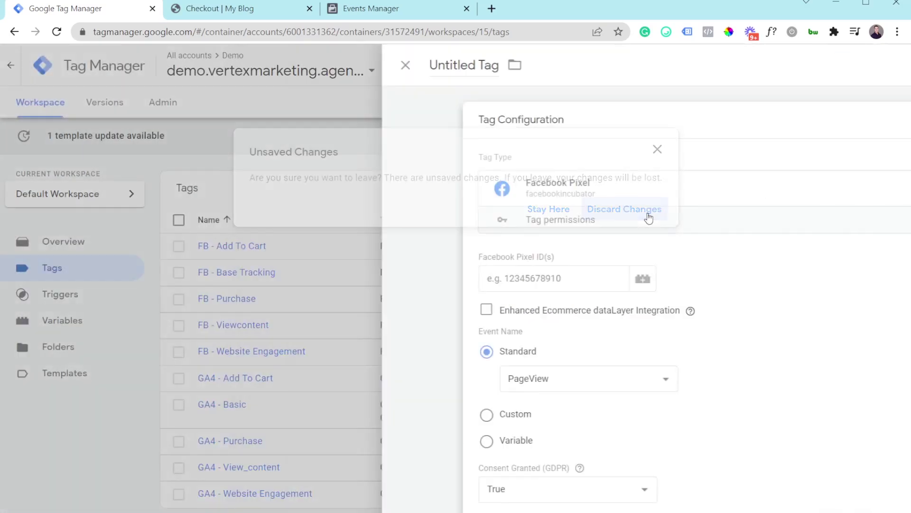
pyautogui.scroll(-1, 596, 313)
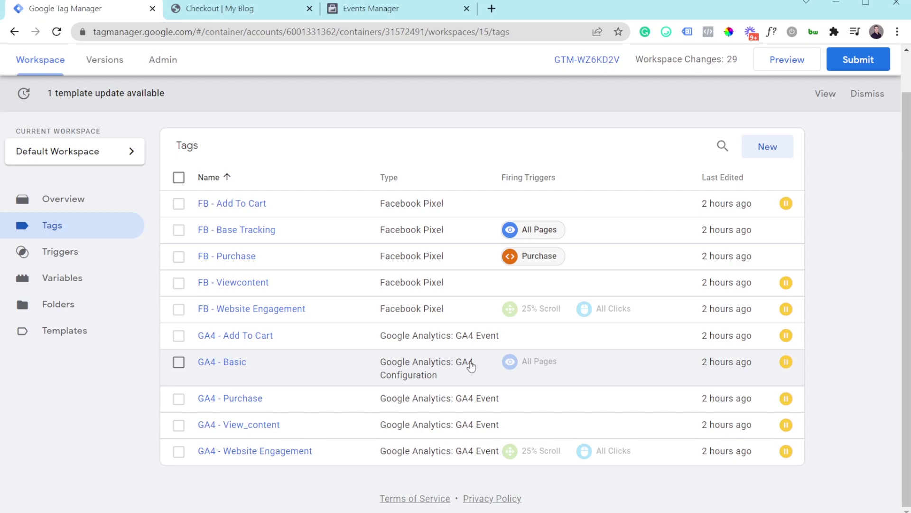
# Open the FB - Purchase tag's configuration and tick Enable Advanced Matching.
pyautogui.click(234, 258)
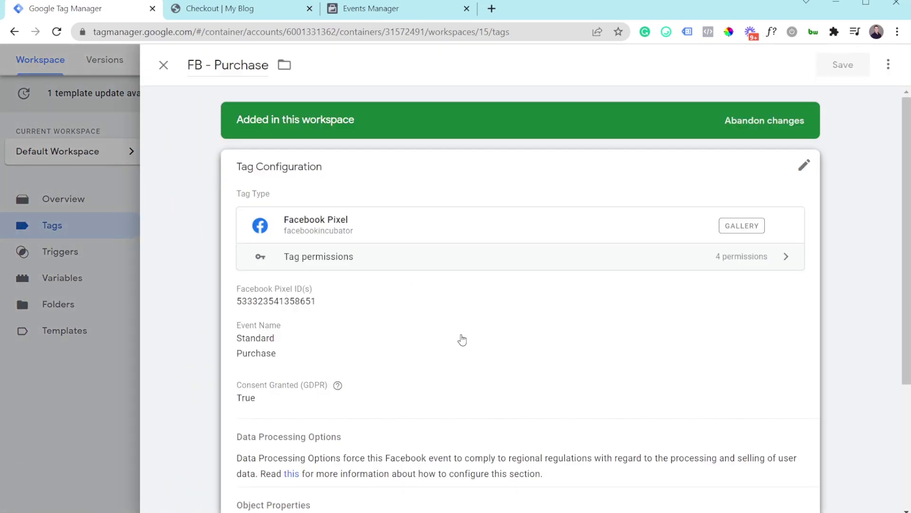
pyautogui.click(461, 323)
pyautogui.scroll(-3, 444, 335)
pyautogui.moveTo(324, 194); pyautogui.dragTo(250, 205)
pyautogui.click(285, 209)
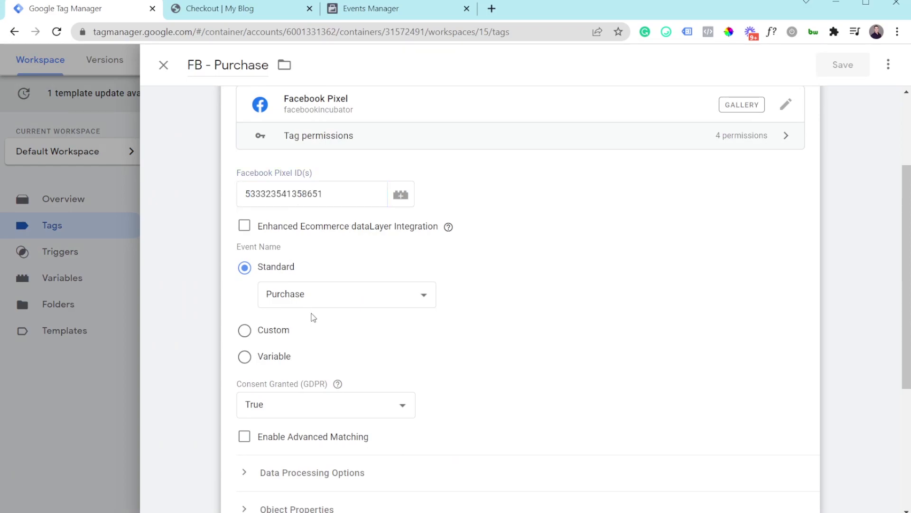
pyautogui.click(290, 299)
pyautogui.scroll(-4, 565, 313)
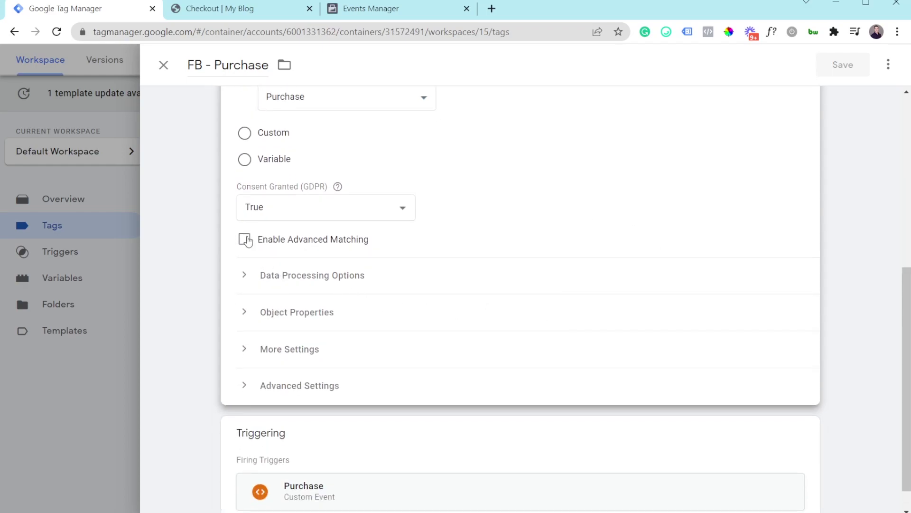
pyautogui.click(244, 240)
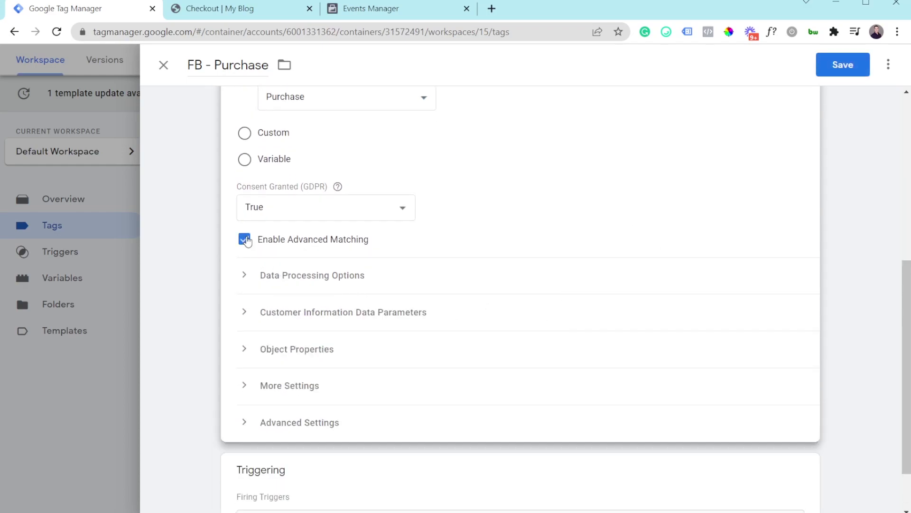
pyautogui.click(242, 242)
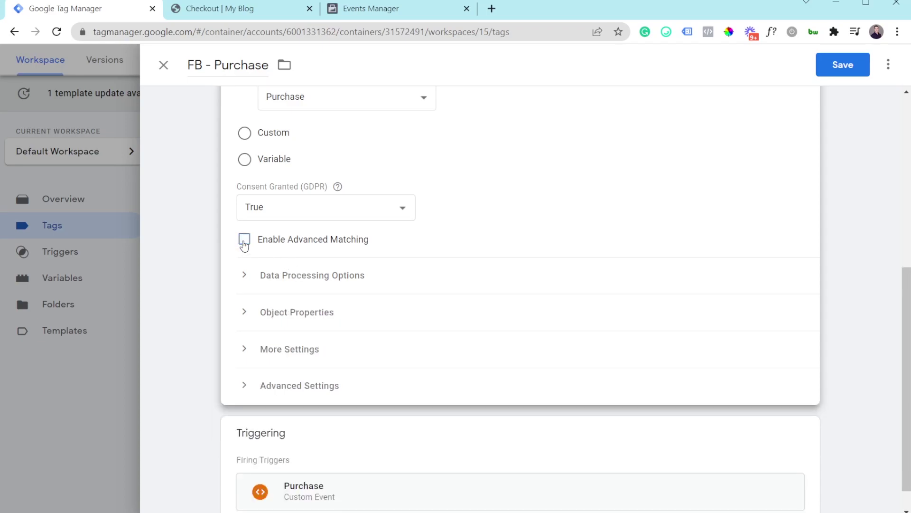
pyautogui.click(241, 243)
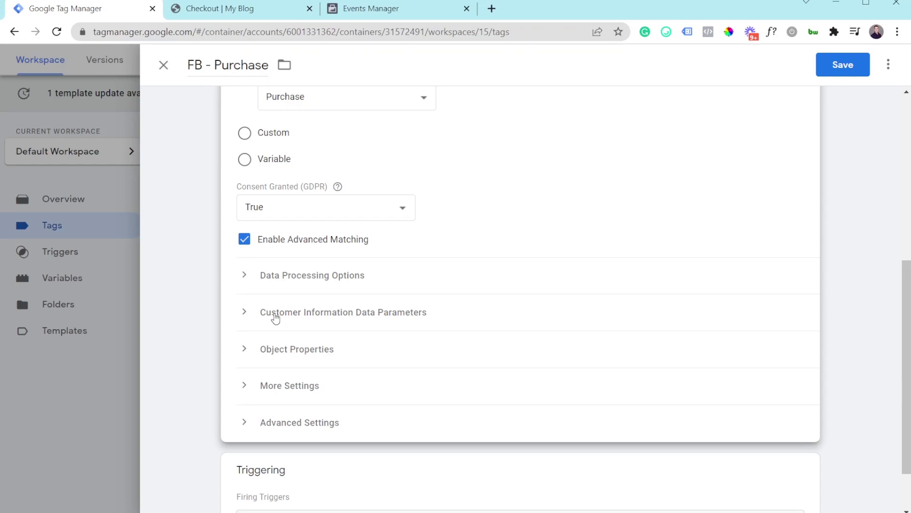
# Expand Customer Information Data Parameters and map First Name to {{First Name}}.
pyautogui.click(275, 317)
pyautogui.click(313, 359)
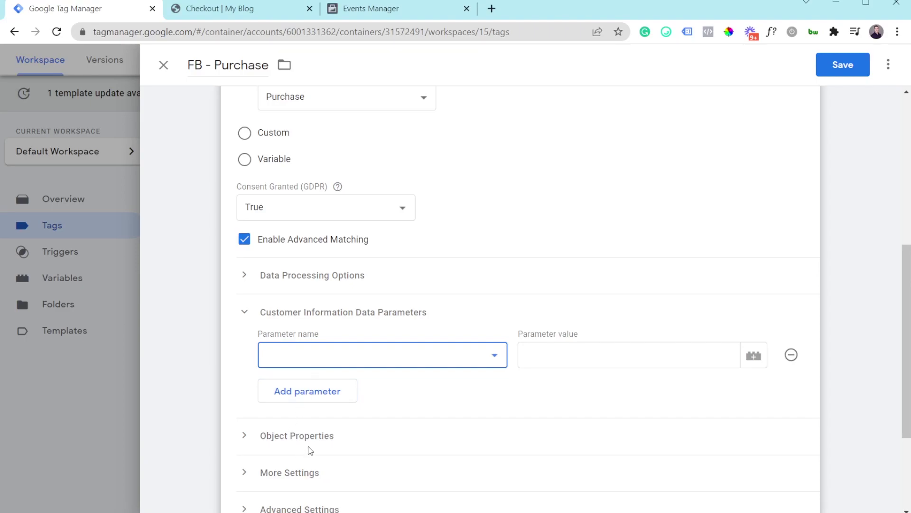
pyautogui.press('f')
pyautogui.click(606, 353)
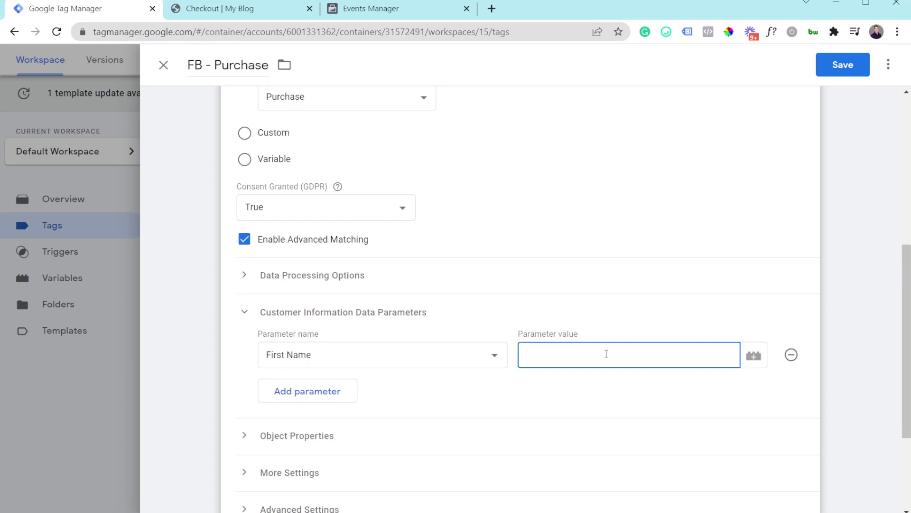
pyautogui.write('{{fir')
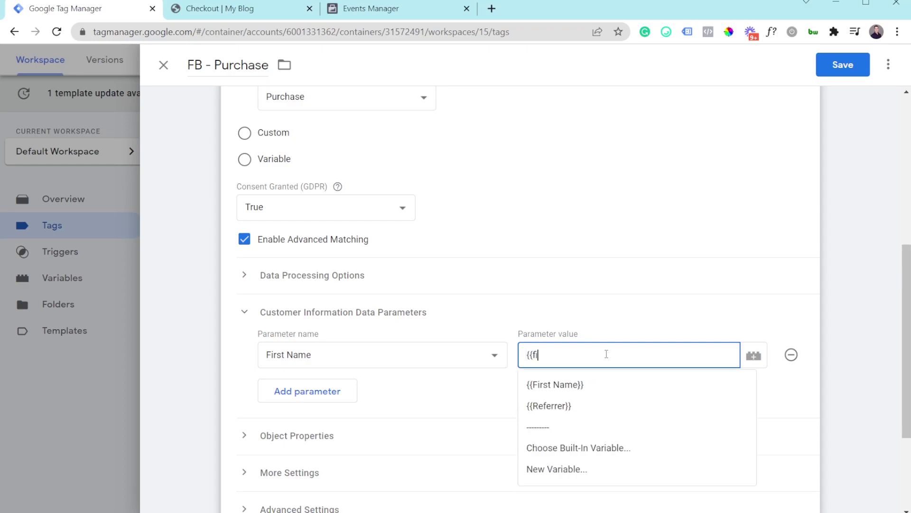
pyautogui.click(593, 384)
# Add a Last Name parameter mapped to {{Last Name}}.
pyautogui.click(321, 404)
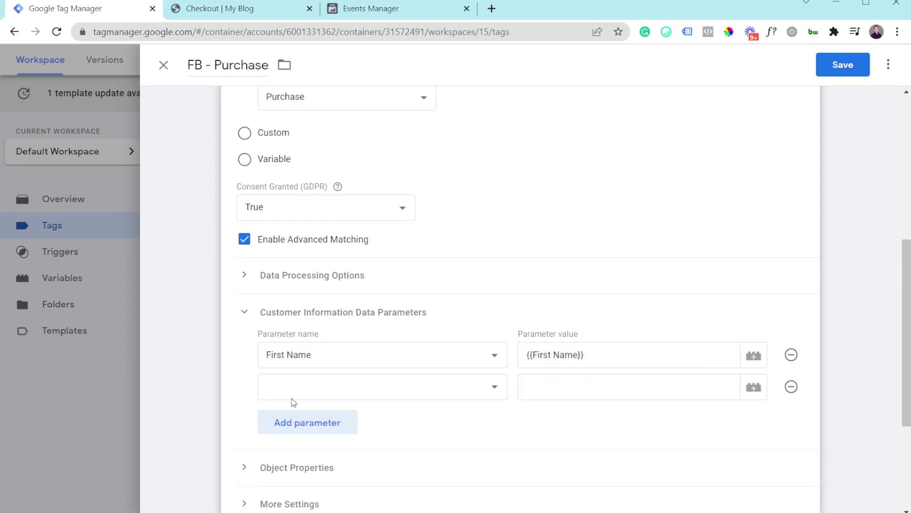
pyautogui.press('l')
pyautogui.click(617, 386)
pyautogui.write('{{last')
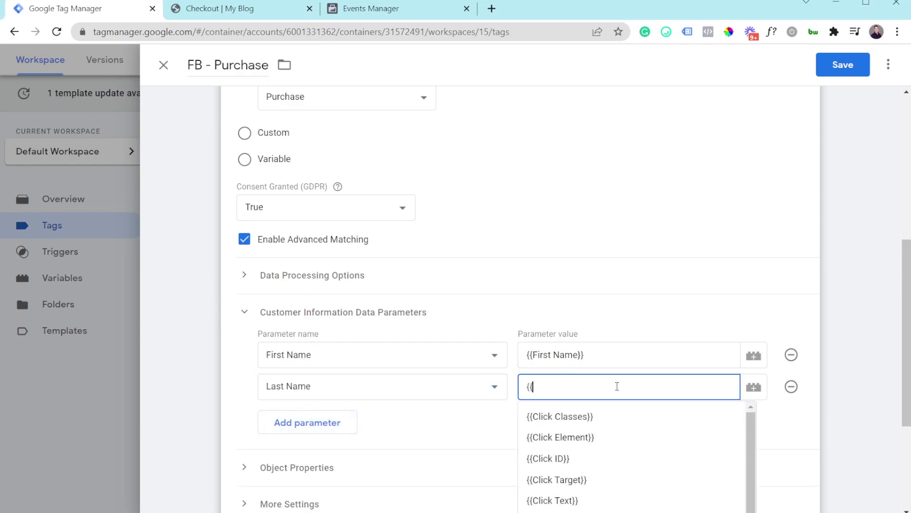
pyautogui.click(599, 415)
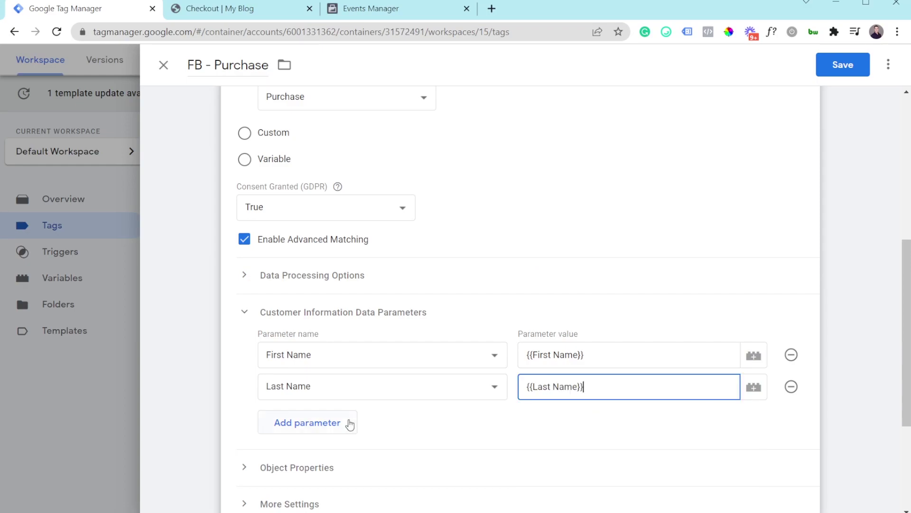
# Add an Email parameter mapped to {{Email}}.
pyautogui.click(350, 422)
pyautogui.press('e')
pyautogui.click(588, 425)
pyautogui.write('{{email')
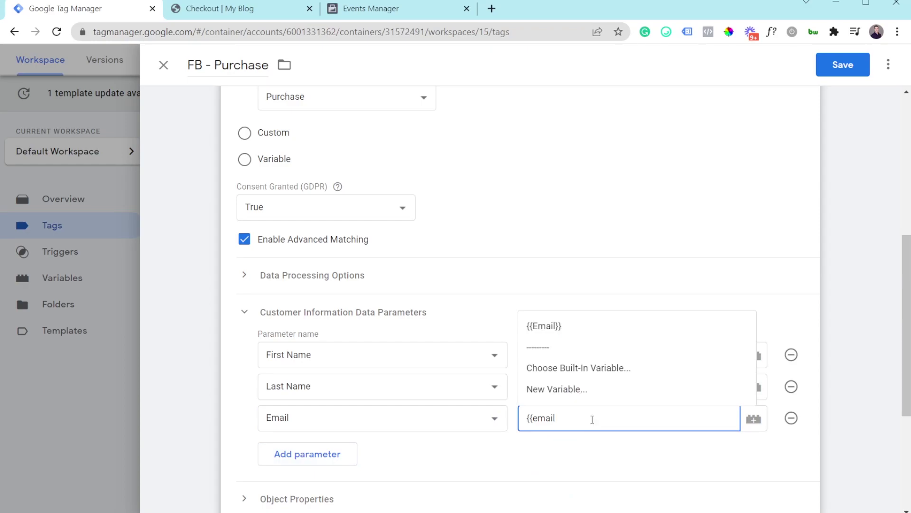
pyautogui.click(614, 336)
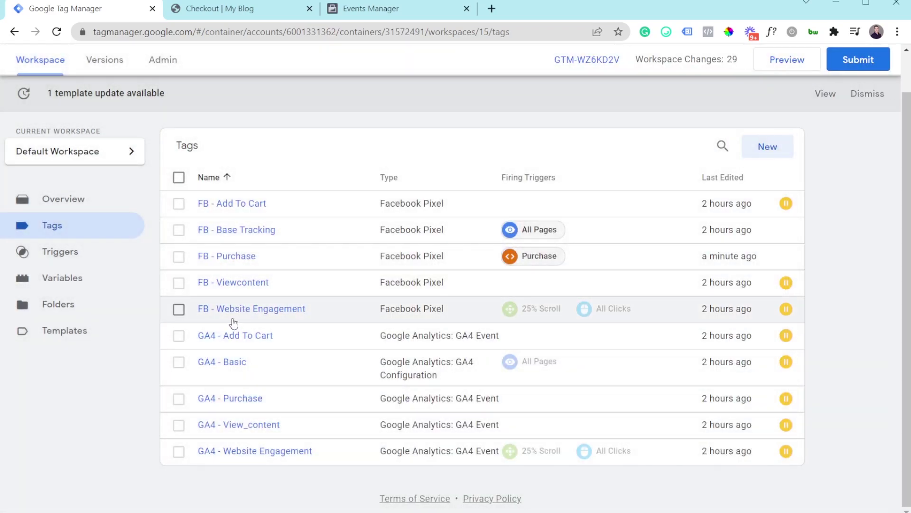
pyautogui.click(241, 230)
pyautogui.click(549, 368)
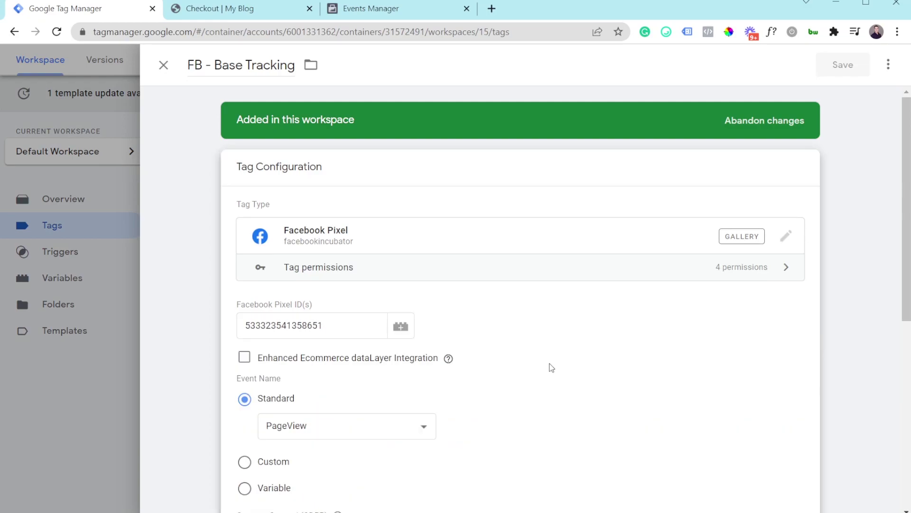
pyautogui.scroll(-5, 537, 364)
pyautogui.scroll(-3, 538, 362)
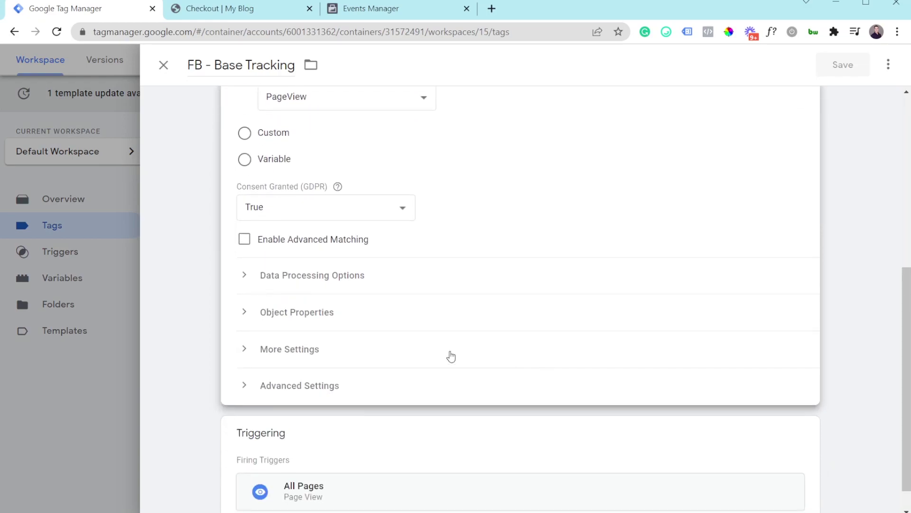
pyautogui.click(244, 241)
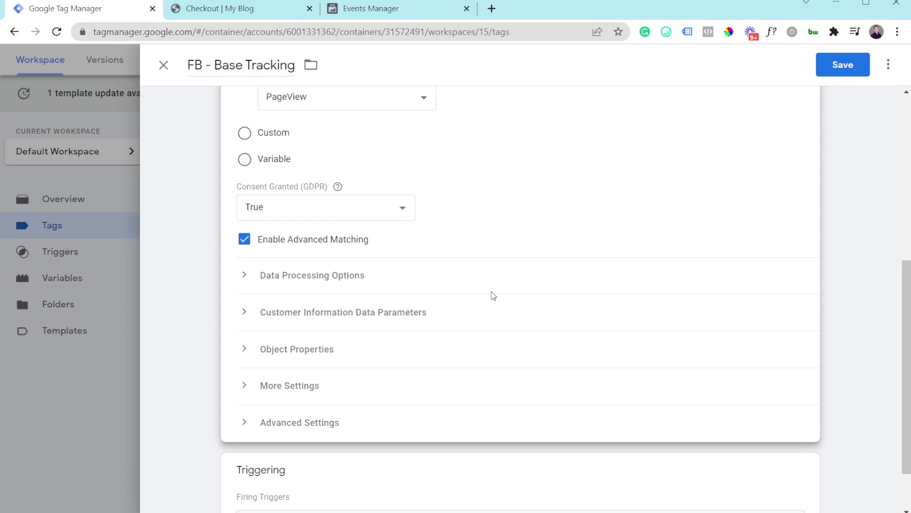
pyautogui.click(143, 423)
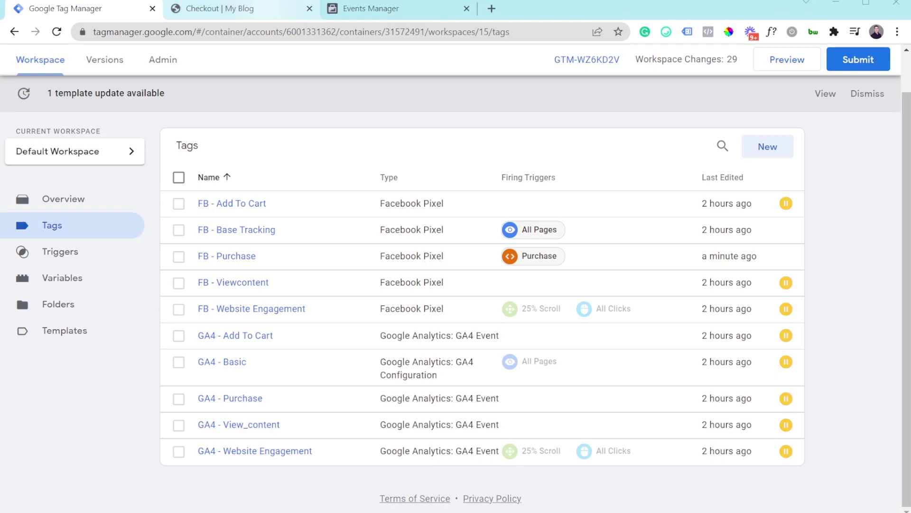
# Bring up the store's order-received page and look over the order's email address.
pyautogui.click(266, 9)
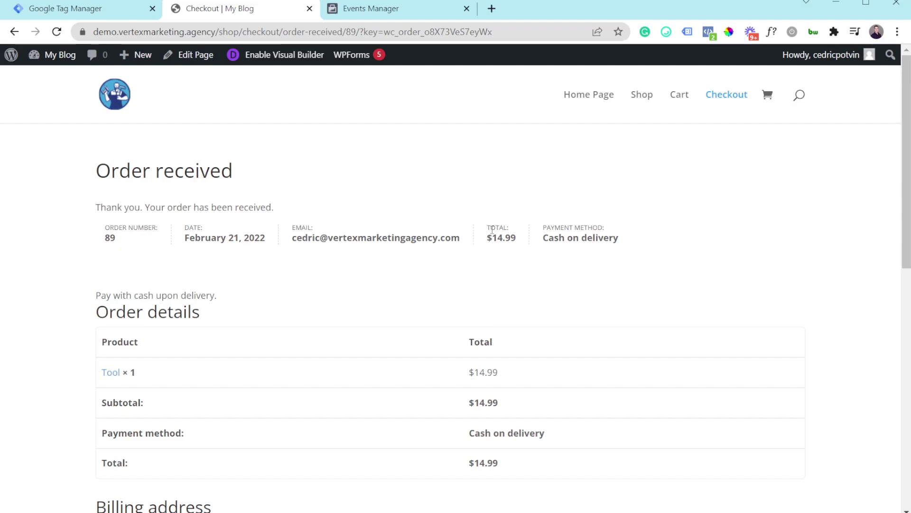
pyautogui.moveTo(293, 240); pyautogui.dragTo(522, 240)
pyautogui.click(466, 244)
pyautogui.click(522, 240)
pyautogui.scroll(-3, 504, 241)
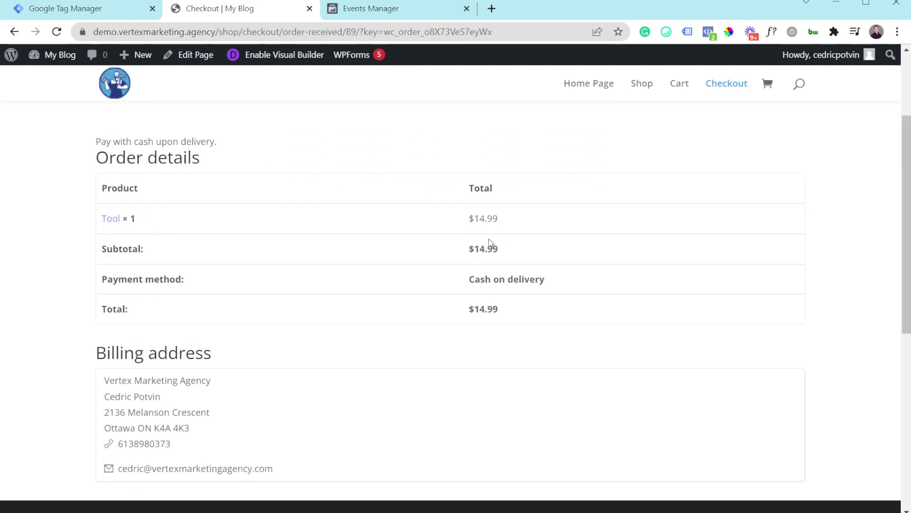
pyautogui.scroll(1, 160, 373)
pyautogui.scroll(-1, 218, 434)
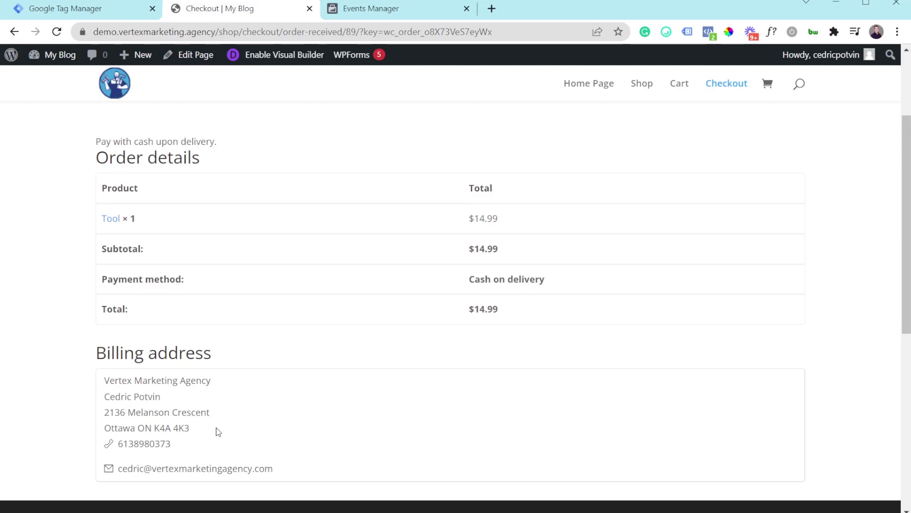
pyautogui.scroll(3, 259, 366)
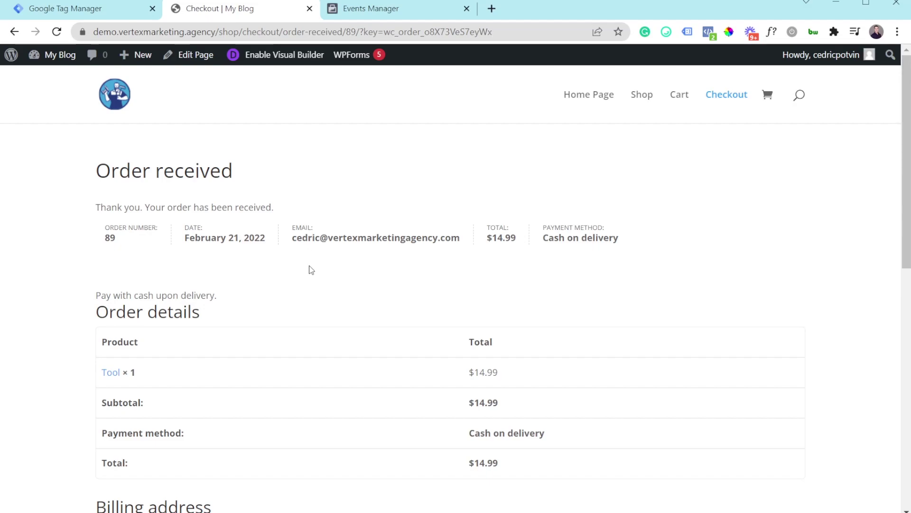
# Highlight the email address in the order summary and open the browser DevTools.
pyautogui.moveTo(289, 243); pyautogui.dragTo(343, 252)
pyautogui.click(452, 238)
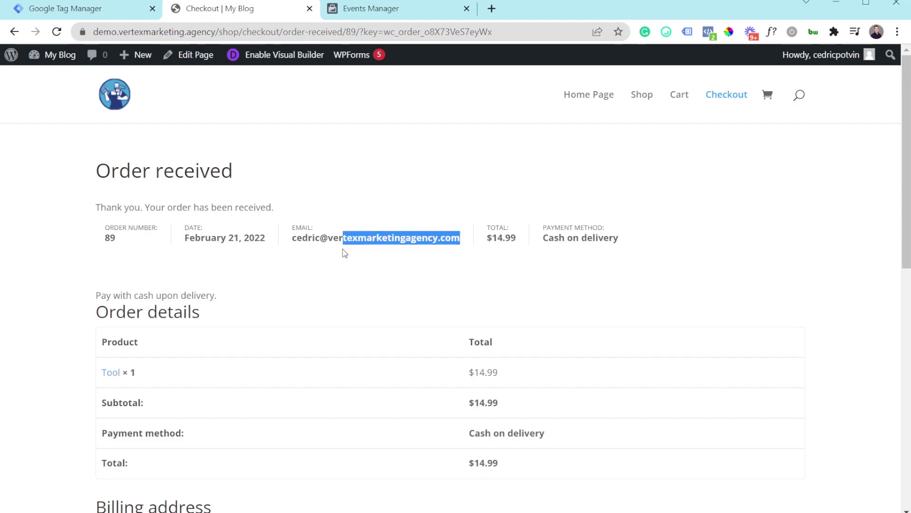
pyautogui.click(353, 257)
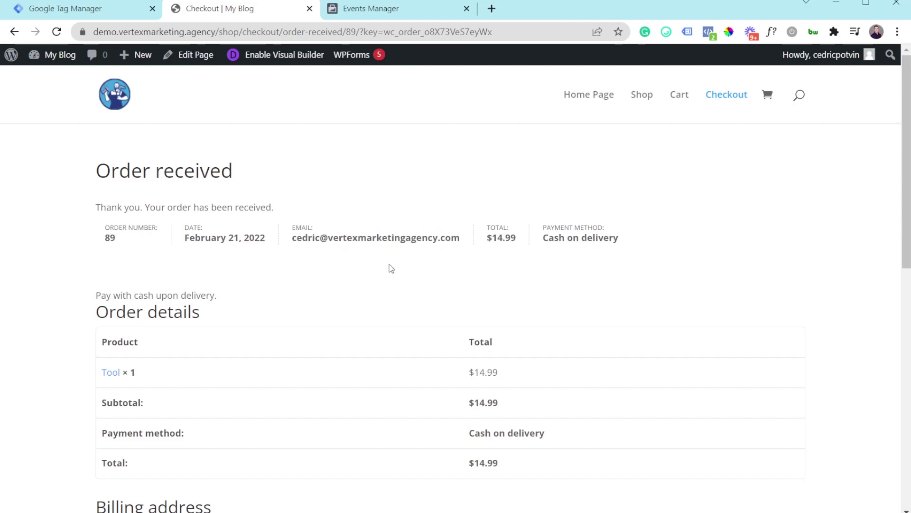
pyautogui.hotkey('ctrl', 'shift', 'i')
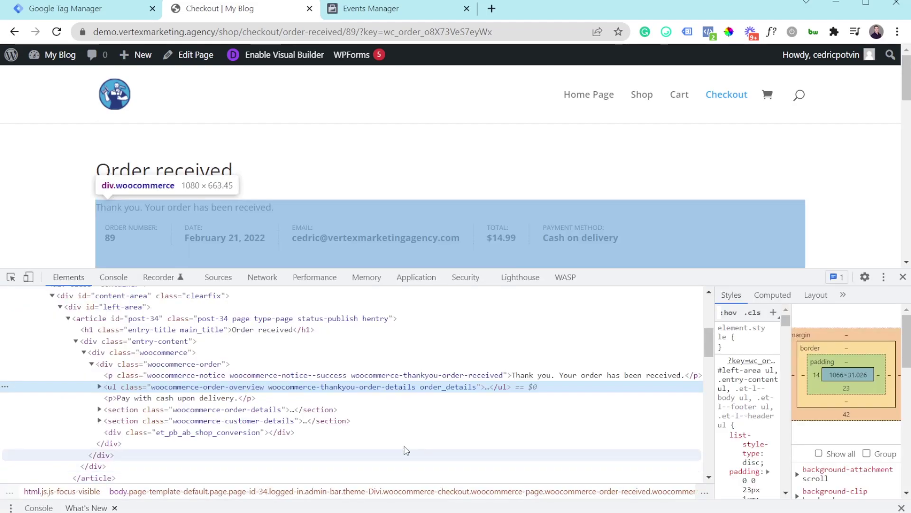
# In the Console, generate a querySelector for the selected order email address.
pyautogui.click(105, 277)
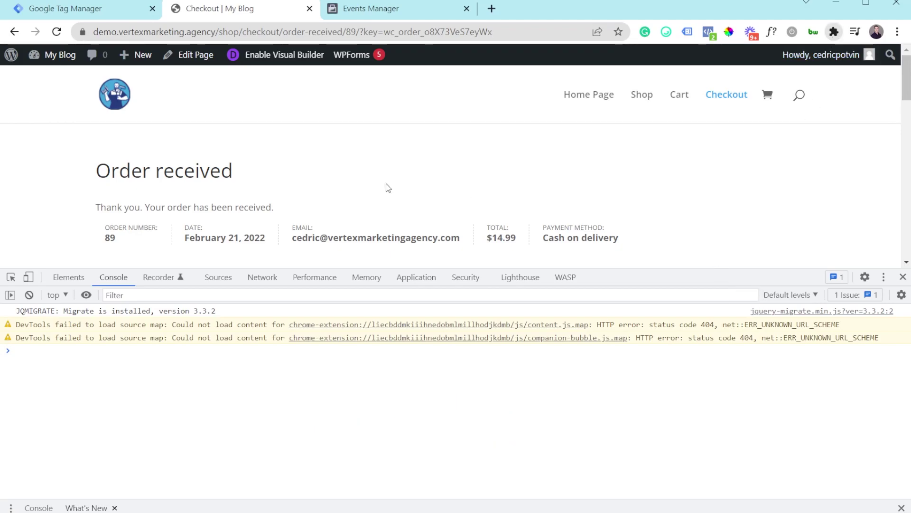
pyautogui.moveTo(294, 238); pyautogui.dragTo(464, 243)
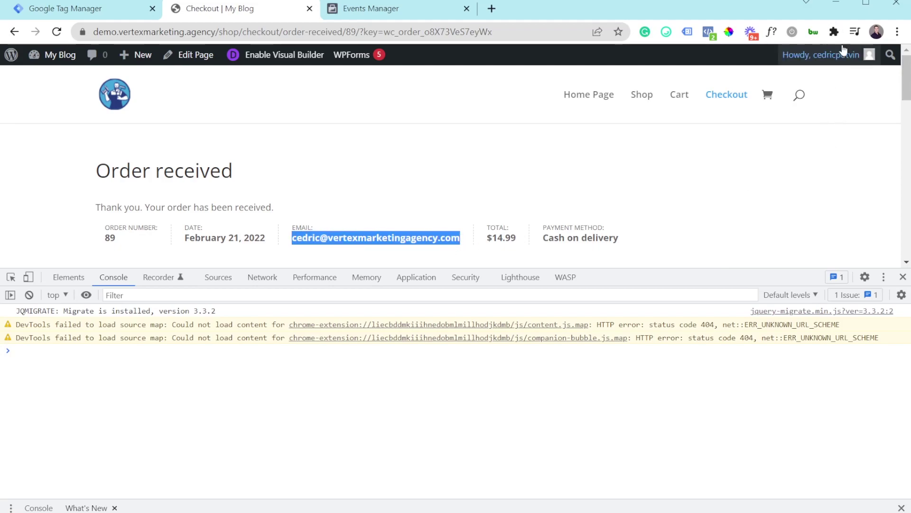
pyautogui.click(834, 31)
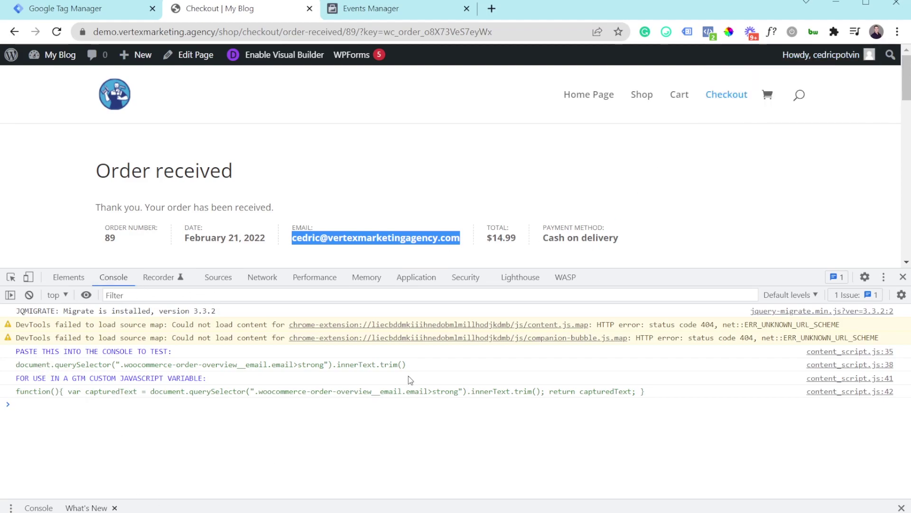
# Paste the document.querySelector email line at the prompt and check the returned email.
pyautogui.moveTo(413, 366); pyautogui.dragTo(17, 369)
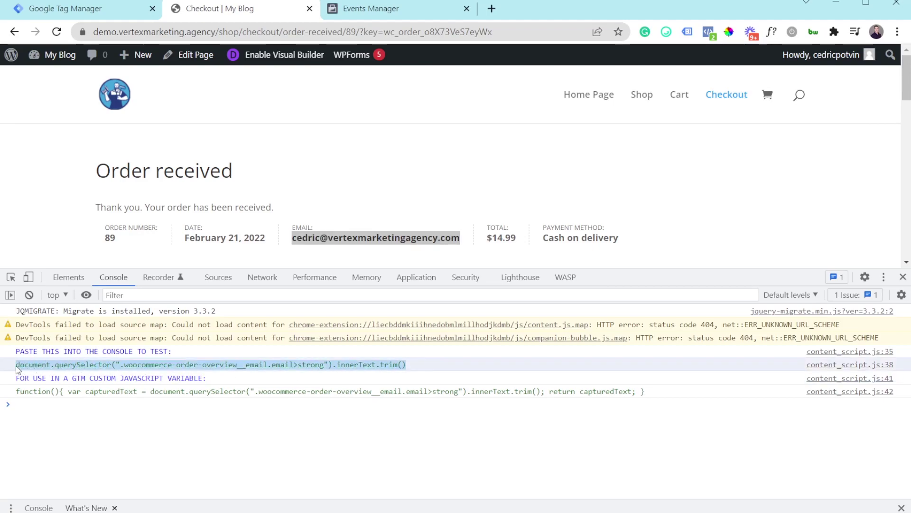
pyautogui.click(98, 442)
pyautogui.write('document.querySelector(".woocommerce-order-overview__email.email>strong").innerText.trim()')
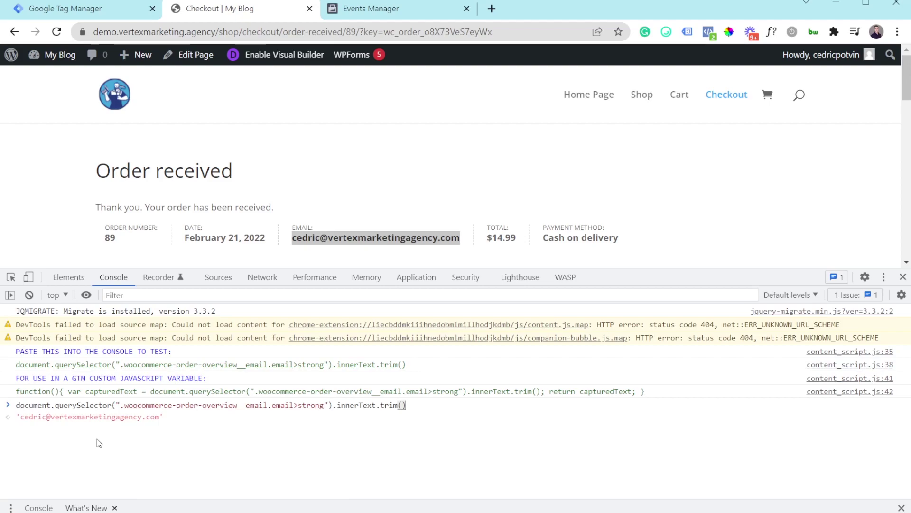
pyautogui.moveTo(21, 417); pyautogui.dragTo(159, 427)
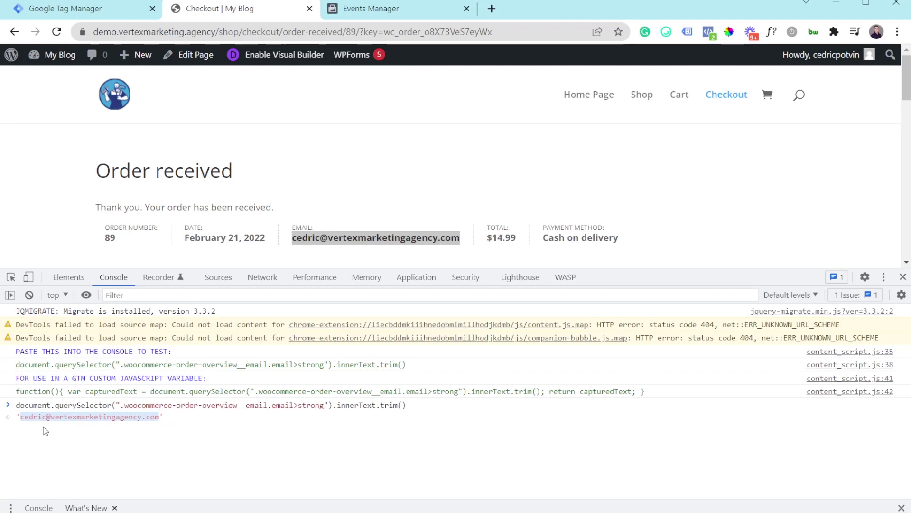
pyautogui.moveTo(15, 364); pyautogui.dragTo(415, 372)
pyautogui.click(420, 373)
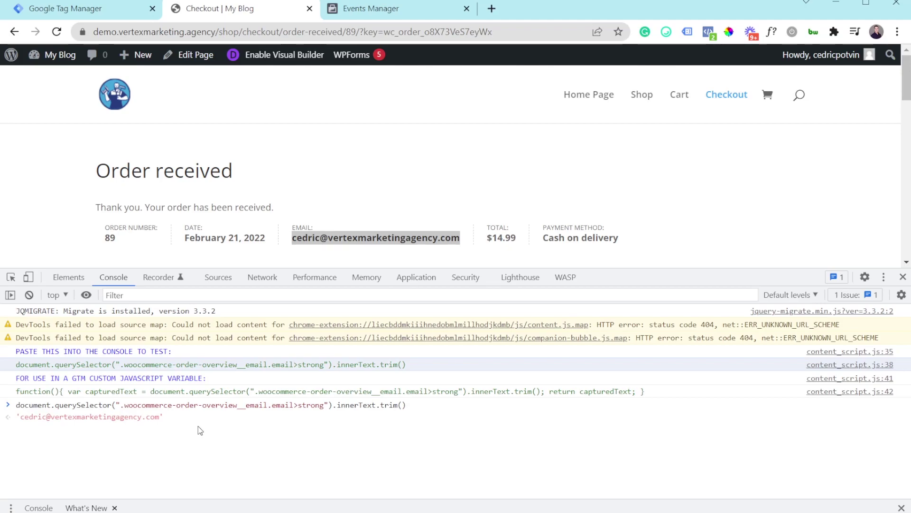
# Select the customer's phone number on the order page and generate its selector.
pyautogui.scroll(-1, 406, 188)
pyautogui.scroll(-8, 407, 188)
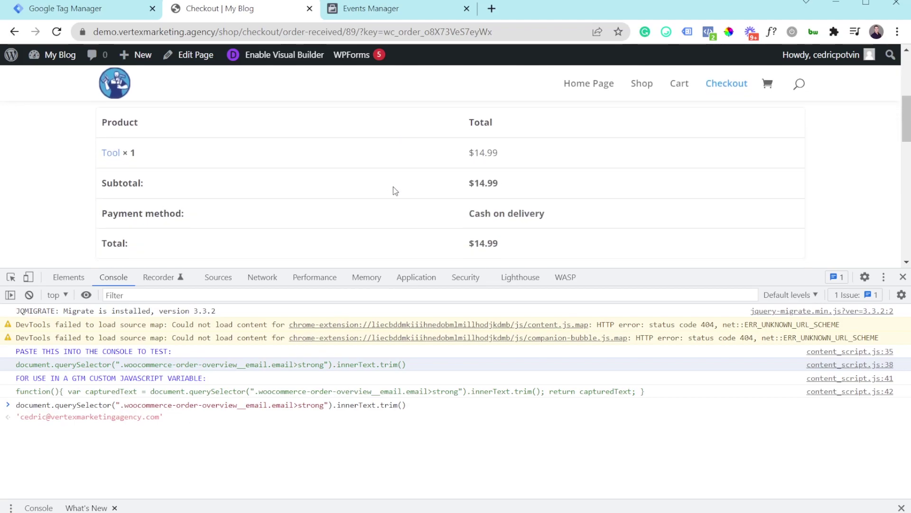
pyautogui.scroll(-3, 393, 187)
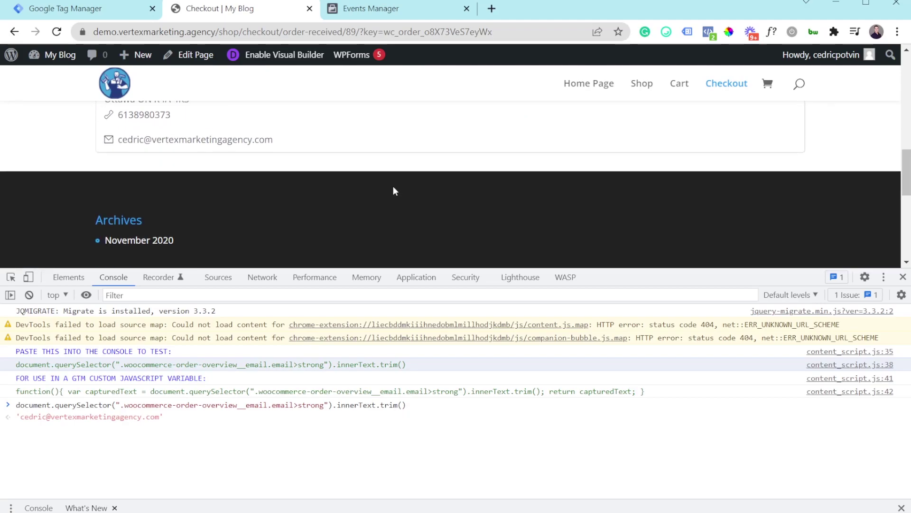
pyautogui.moveTo(174, 119); pyautogui.dragTo(120, 118)
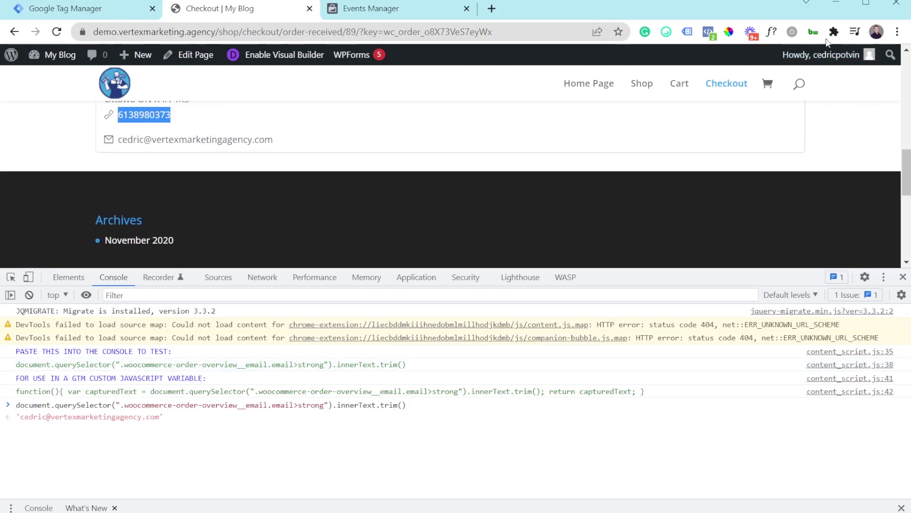
pyautogui.click(835, 34)
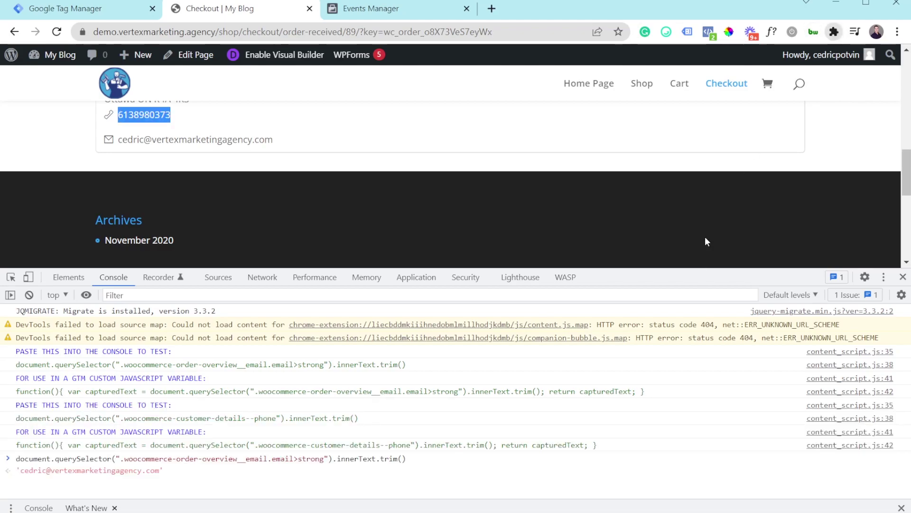
# Replace the old email command with the phone querySelector line and run it.
pyautogui.moveTo(15, 418); pyautogui.dragTo(369, 425)
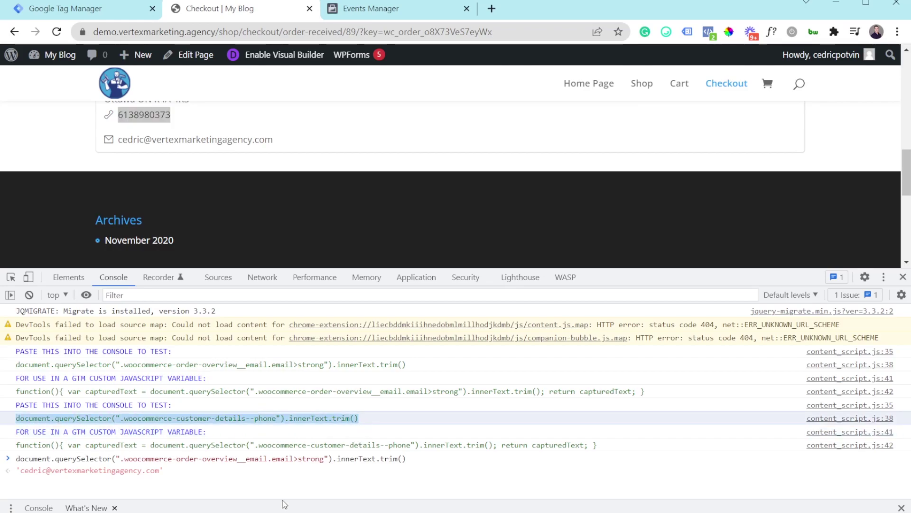
pyautogui.click(251, 491)
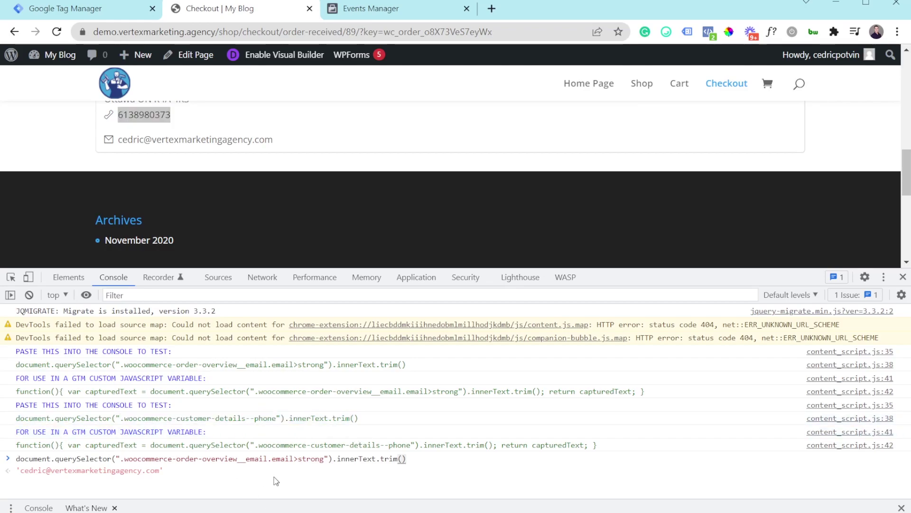
pyautogui.hotkey('ctrl', 'a')
pyautogui.press('BackSpace')
pyautogui.write('document.querySelector(".woocommerce-customer-details--phone").innerText.trim()')
pyautogui.press('Return')
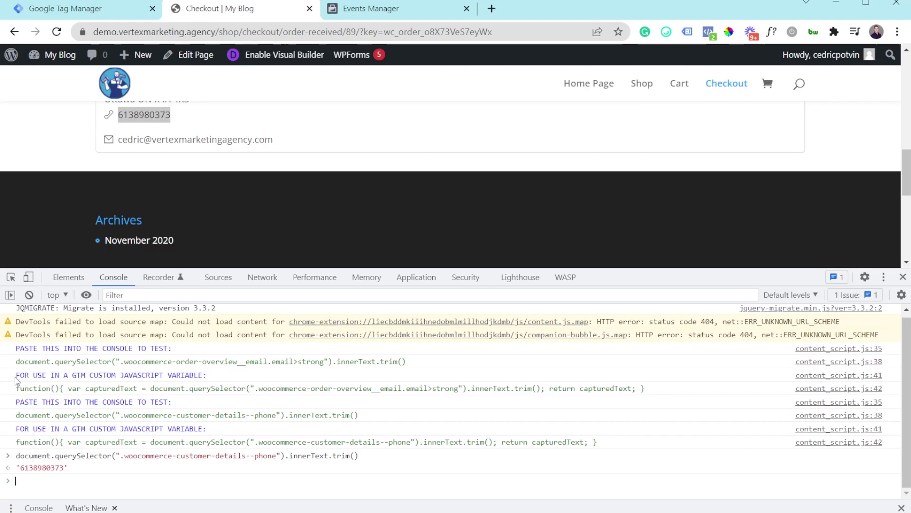
# Select and copy the full email capture function(){…} for GTM.
pyautogui.moveTo(51, 376); pyautogui.dragTo(162, 380)
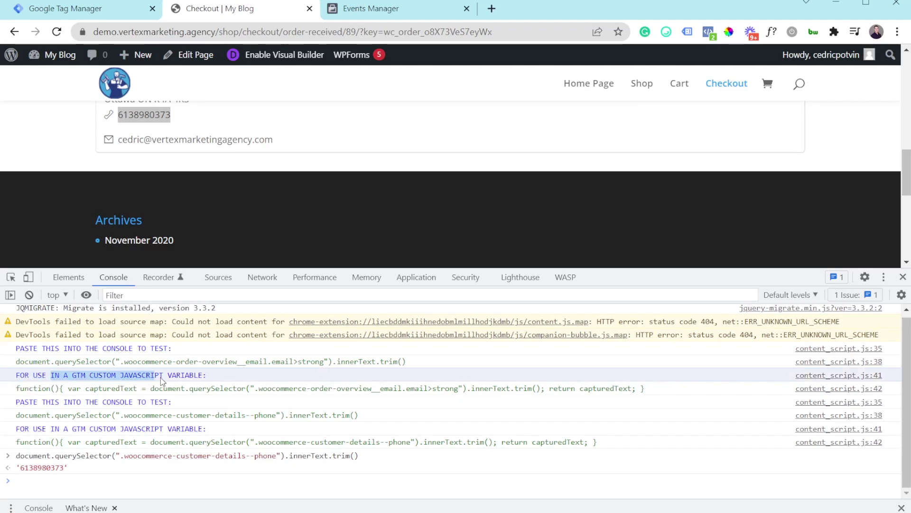
pyautogui.click(162, 380)
pyautogui.moveTo(16, 388); pyautogui.dragTo(65, 389)
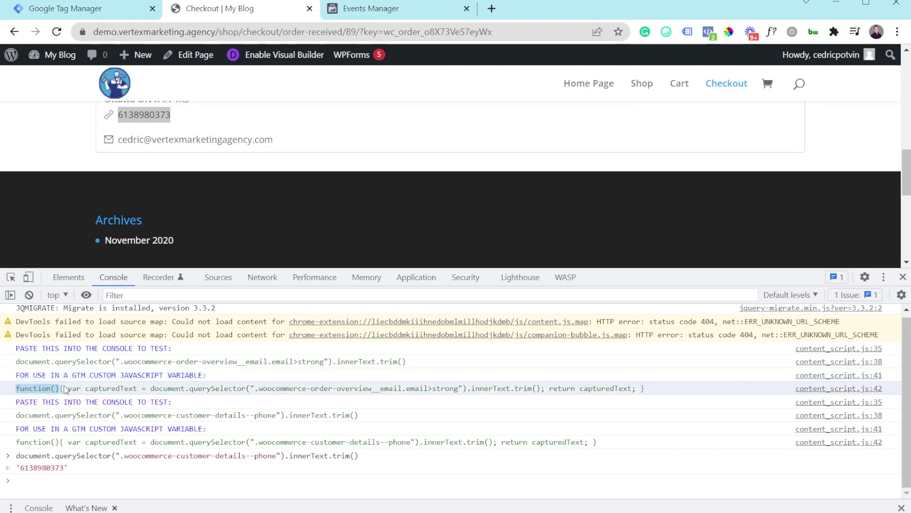
pyautogui.moveTo(20, 362); pyautogui.dragTo(416, 361)
pyautogui.click(416, 359)
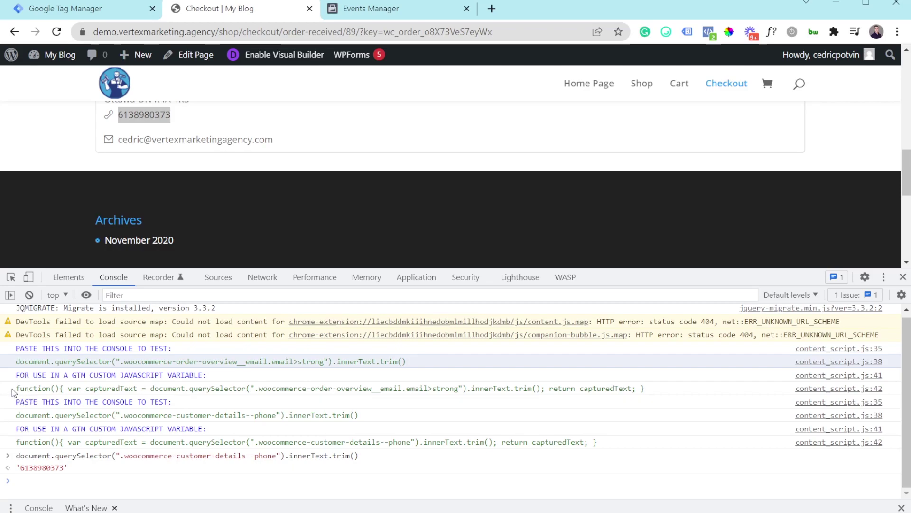
pyautogui.moveTo(17, 389); pyautogui.dragTo(652, 394)
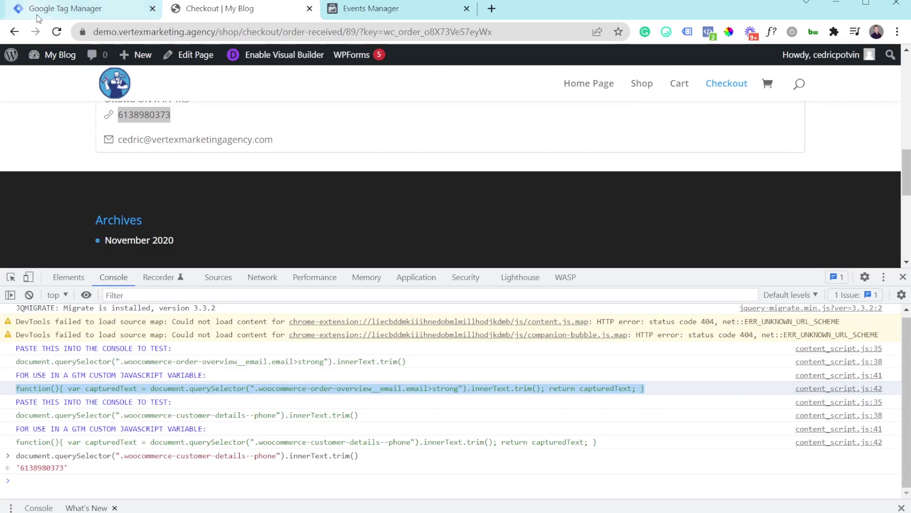
pyautogui.click(71, 9)
# Save a new Custom JavaScript variable 'Email - JS' holding the pasted email function.
pyautogui.click(70, 288)
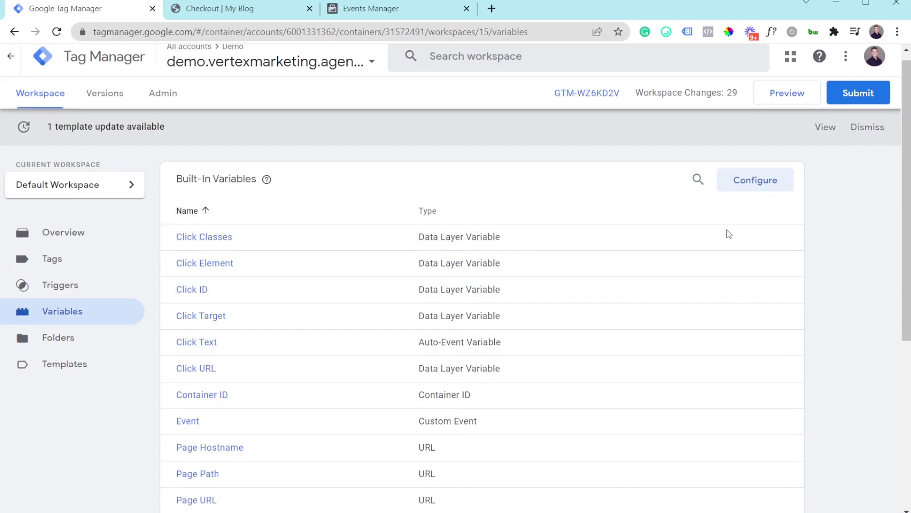
pyautogui.scroll(-5, 726, 234)
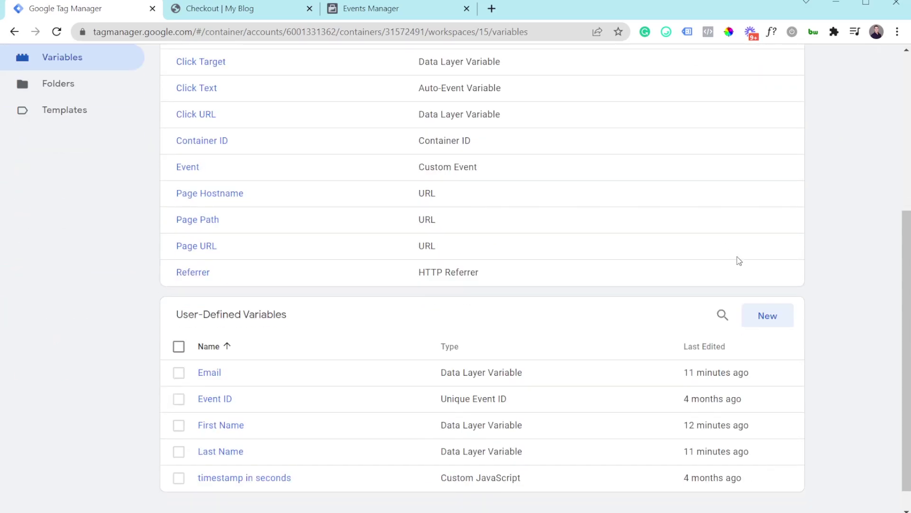
pyautogui.click(765, 318)
pyautogui.click(485, 205)
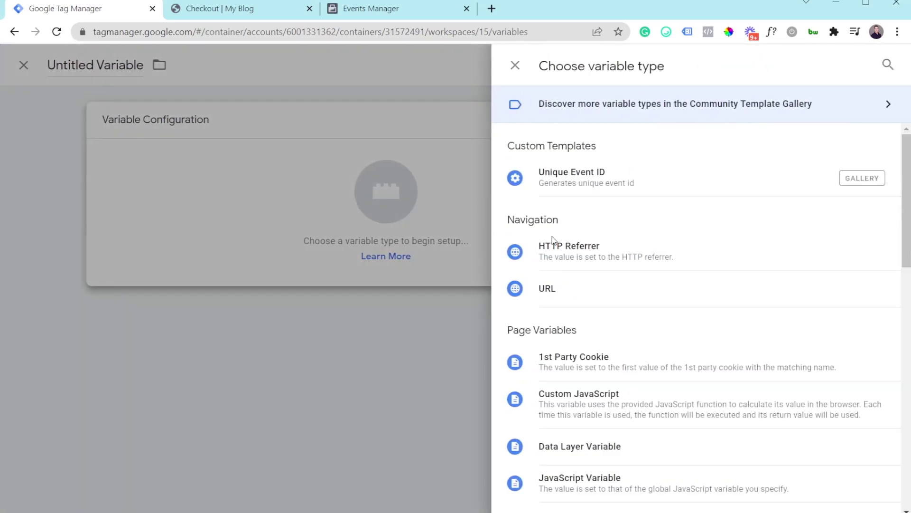
pyautogui.scroll(-3, 591, 304)
pyautogui.click(588, 284)
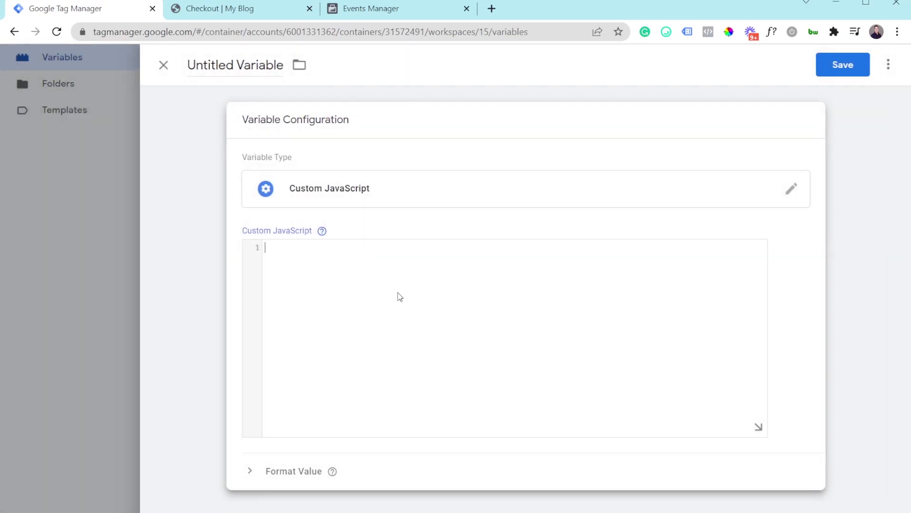
pyautogui.write('function(){ var capturedText = document.querySelector(".woocommerce-order-overview__email.email>strong").innerText.trim(); return capturedText; }')
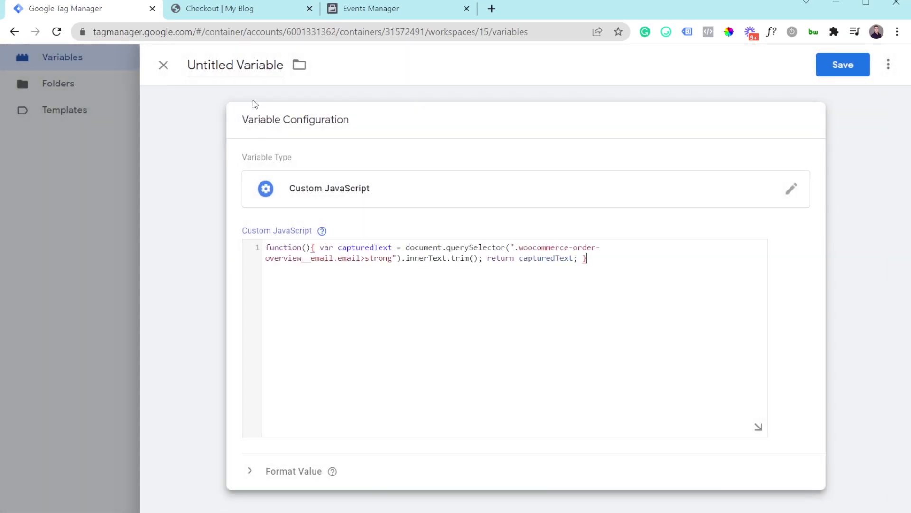
pyautogui.click(247, 67)
pyautogui.hotkey('ctrl', 'a')
pyautogui.write('Ema')
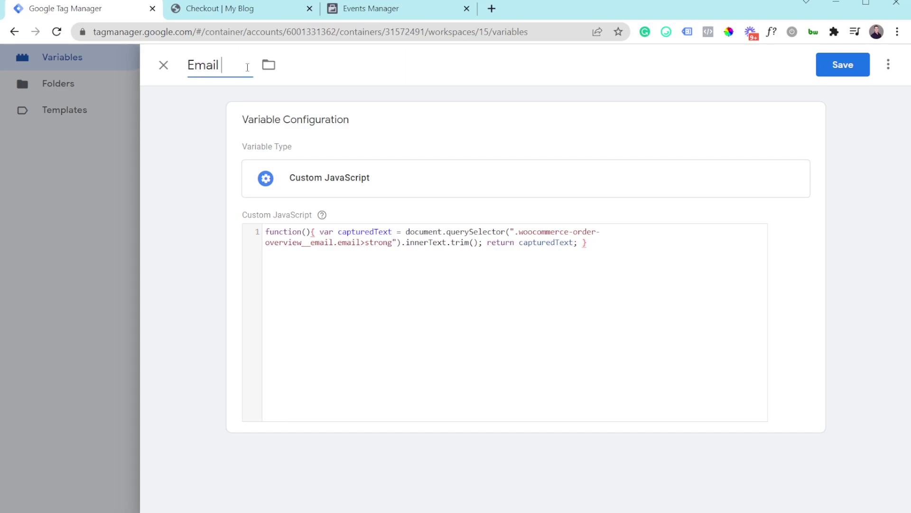
pyautogui.write('il - JS')
pyautogui.click(851, 71)
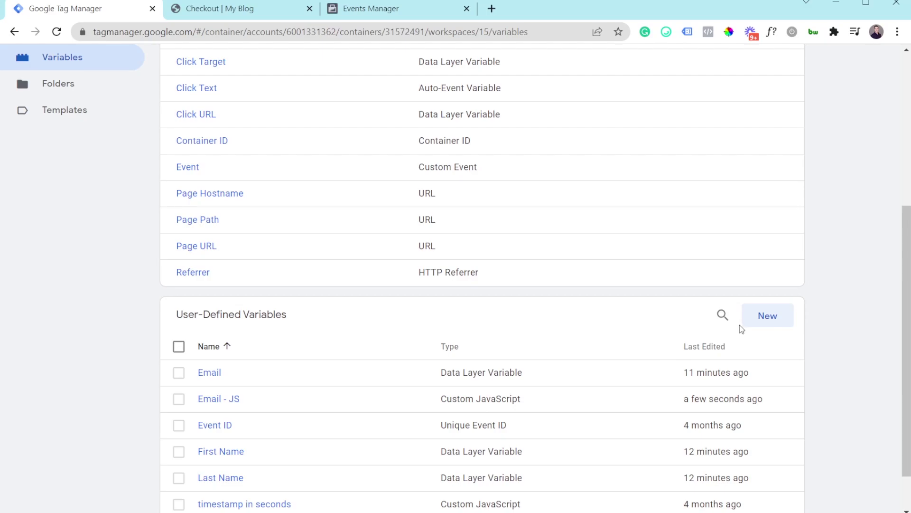
# Start another new user-defined variable and bring up the variable type list.
pyautogui.click(753, 320)
pyautogui.click(570, 266)
pyautogui.scroll(-2, 588, 334)
# Make it Custom JavaScript and paste in the phone capture function copied from DevTools.
pyautogui.click(589, 335)
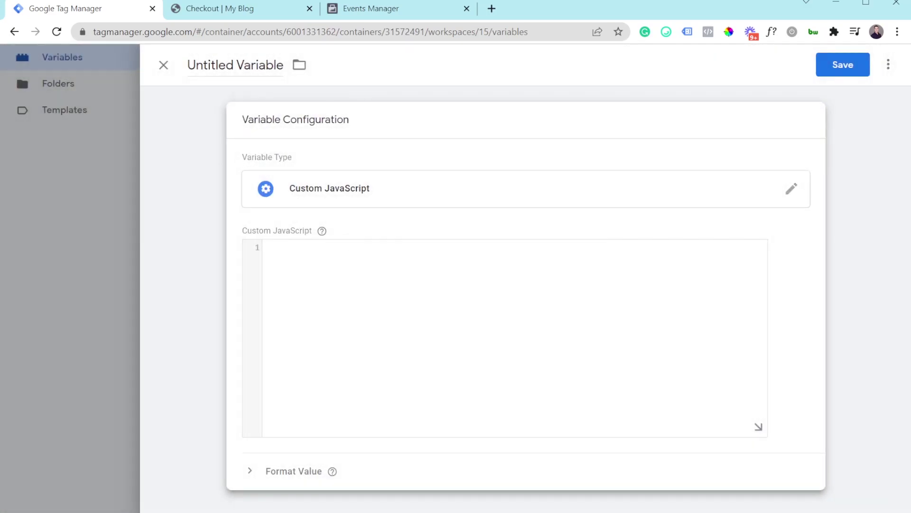
pyautogui.click(219, 6)
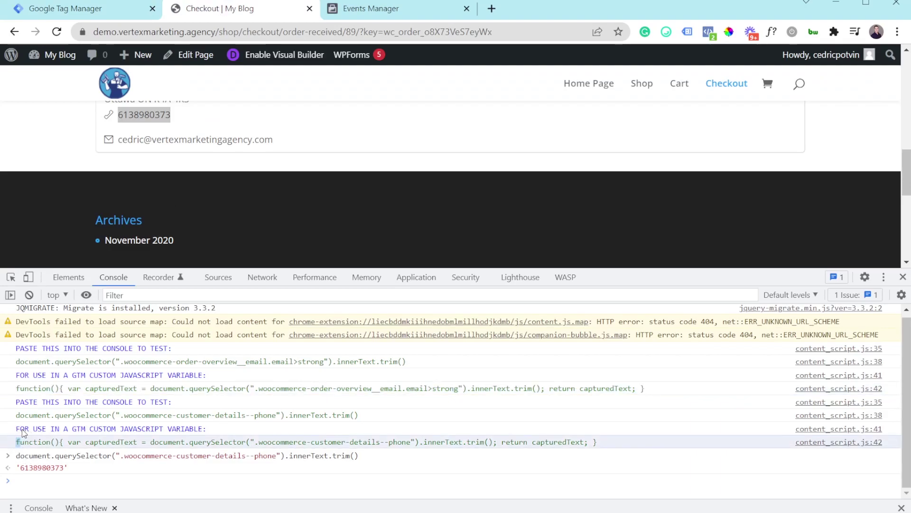
pyautogui.moveTo(16, 446); pyautogui.dragTo(599, 448)
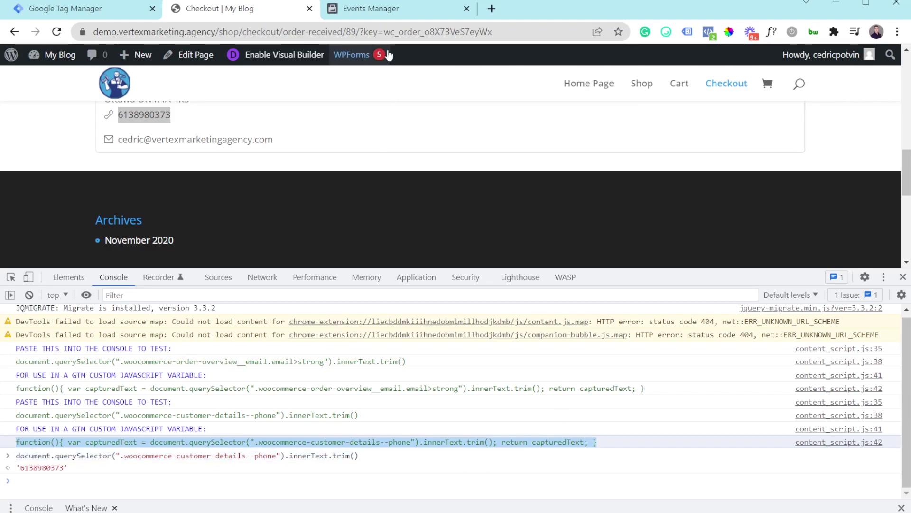
pyautogui.click(126, 7)
pyautogui.click(477, 322)
pyautogui.write('function(){ var capturedText = document.querySelector(".woocommerce-customer-details--phone").innerText.trim(); return capturedText; }')
# Name the variable 'Phone Number - JS' and save it.
pyautogui.click(190, 70)
pyautogui.hotkey('ctrl', 'a')
pyautogui.press('BackSpace')
pyautogui.write('P')
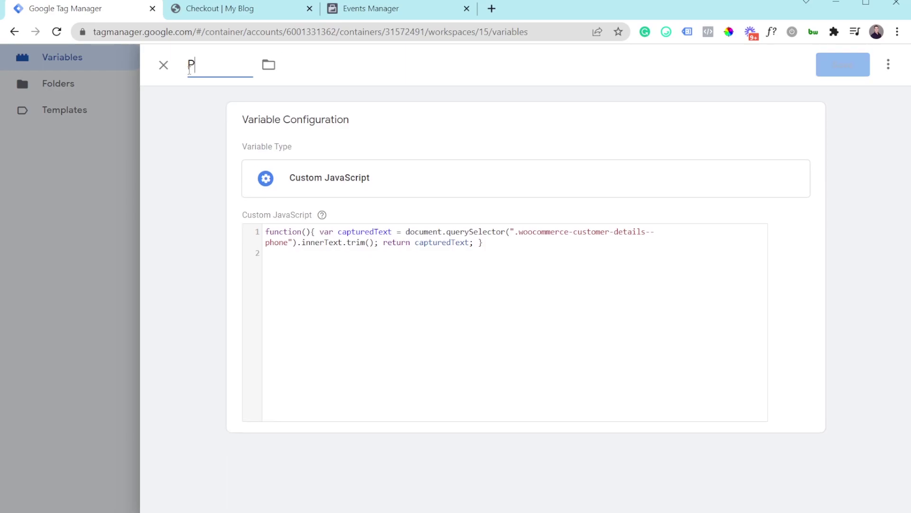
pyautogui.write('hone Number')
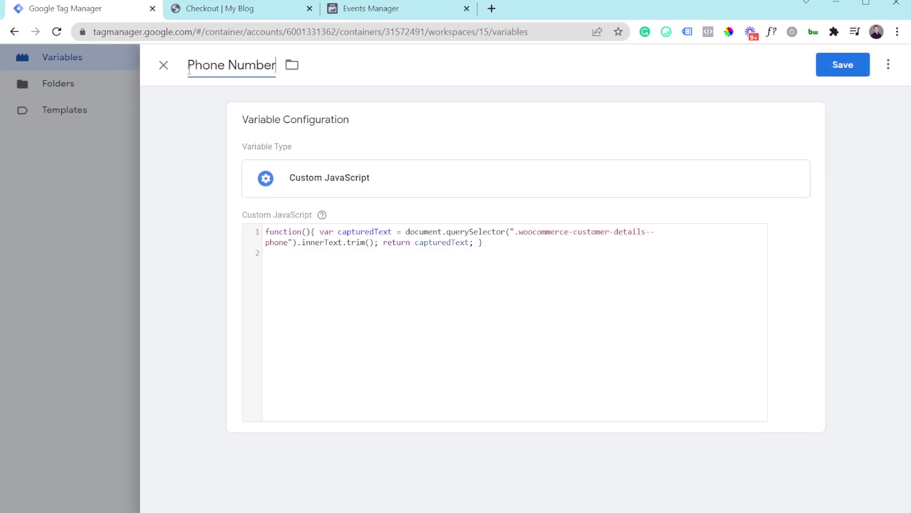
pyautogui.write('JS')
pyautogui.click(830, 67)
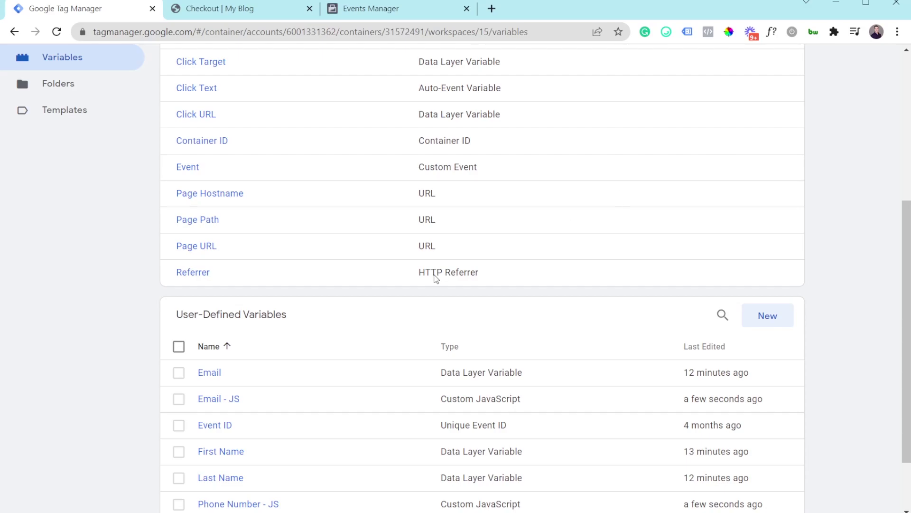
pyautogui.scroll(5, 436, 277)
# Edit the FB - Purchase tag and expand its Customer Information Data Parameters.
pyautogui.click(91, 205)
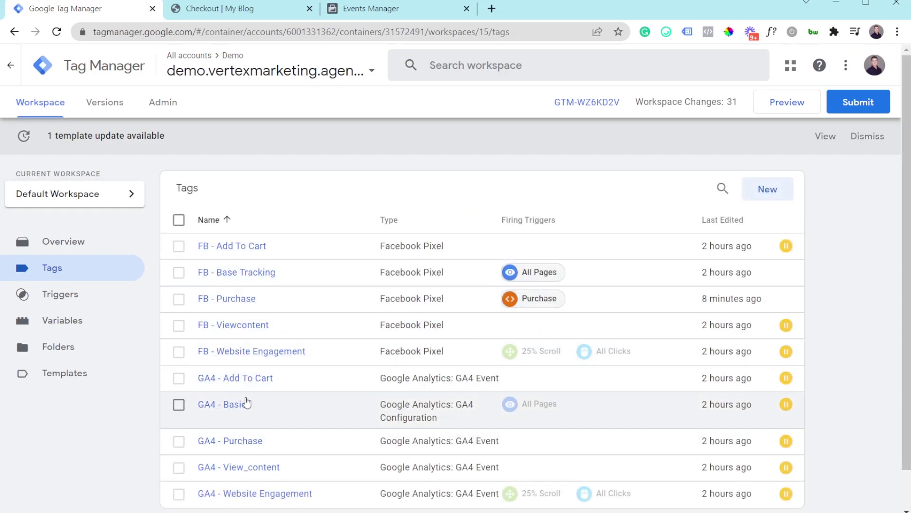
pyautogui.click(244, 301)
pyautogui.click(437, 343)
pyautogui.scroll(-7, 431, 342)
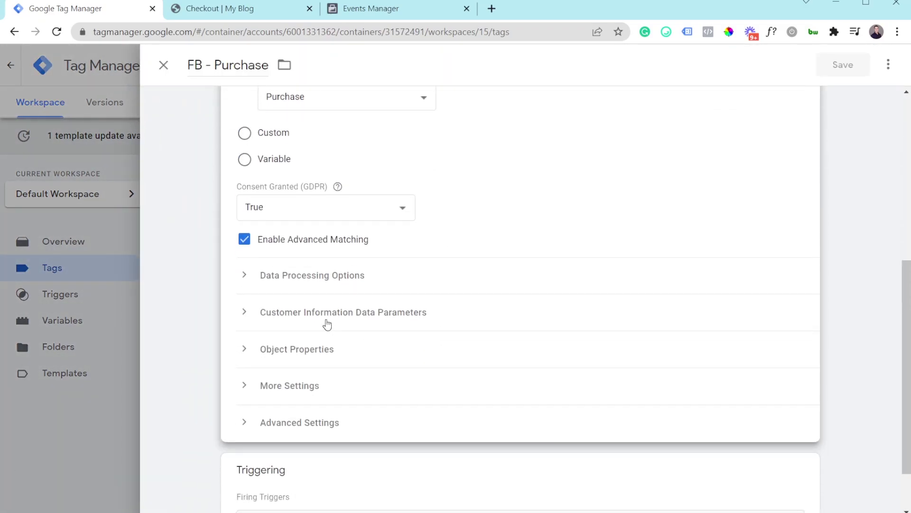
pyautogui.click(327, 322)
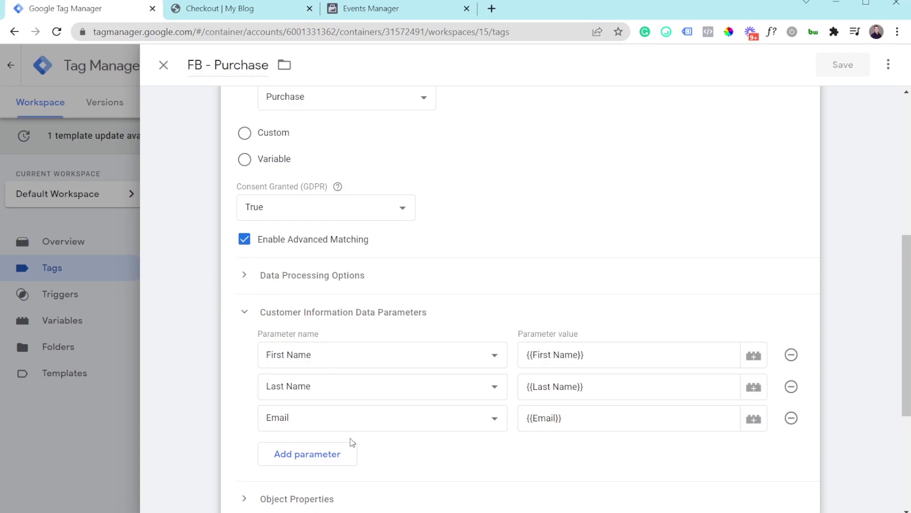
# Replace the Email value {{Email}} with {{Email - JS}} and save the tag.
pyautogui.moveTo(607, 421); pyautogui.dragTo(520, 426)
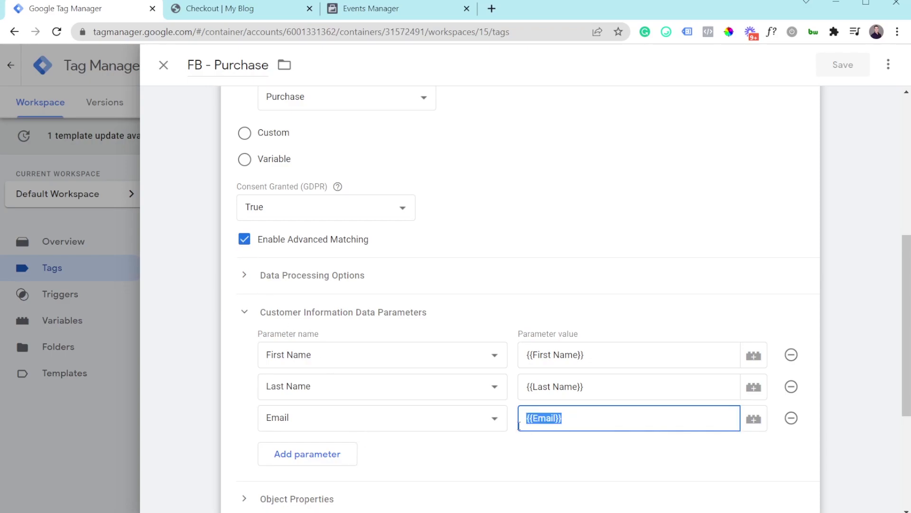
pyautogui.press('BackSpace')
pyautogui.write('{{email')
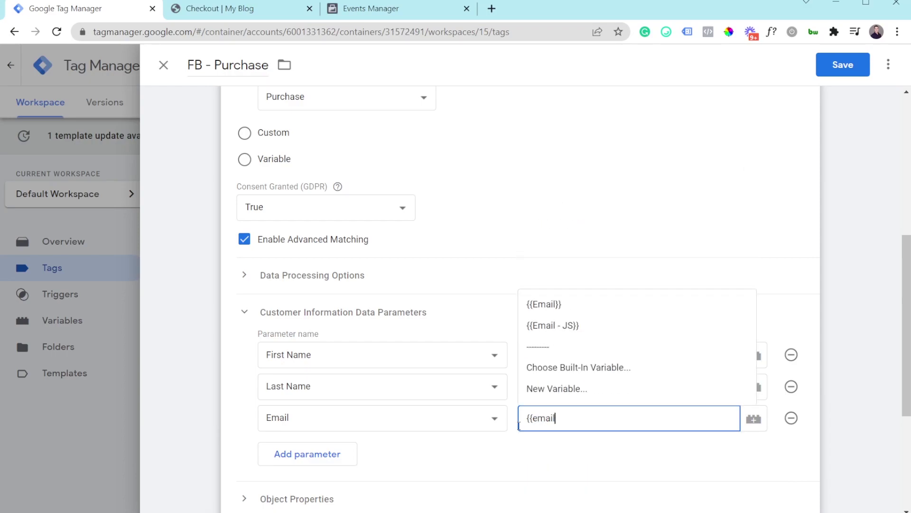
pyautogui.click(558, 327)
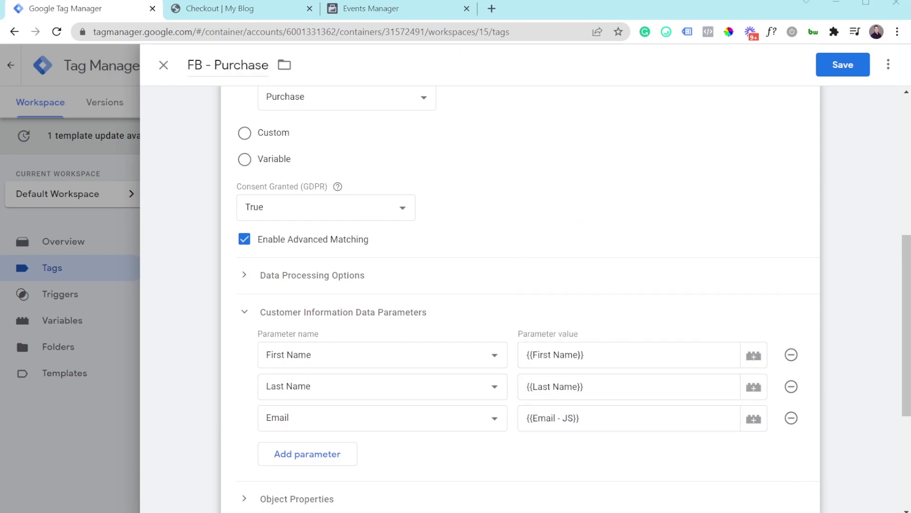
pyautogui.click(834, 65)
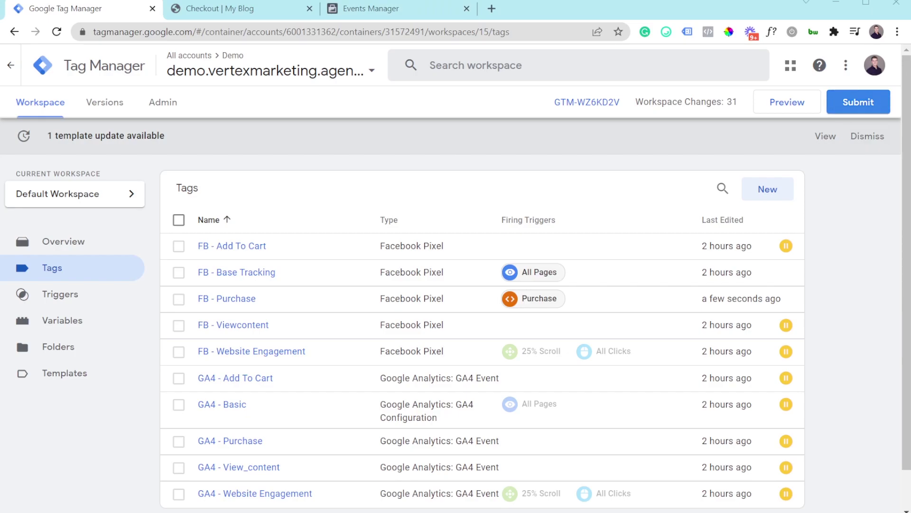
# Start Preview mode and connect Tag Assistant to the store's /cart/ page.
pyautogui.click(781, 110)
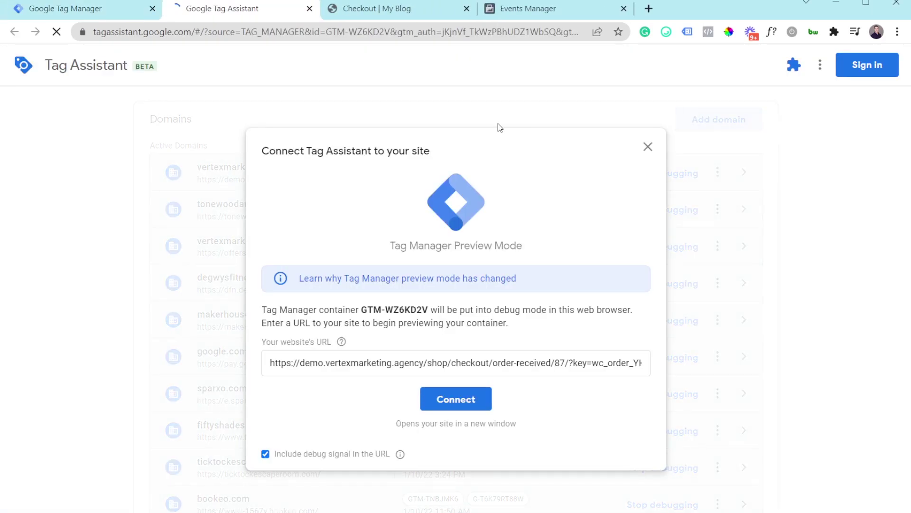
pyautogui.moveTo(449, 363)
pyautogui.mouseDown()
pyautogui.moveTo(569, 364)
pyautogui.moveTo(446, 363)
pyautogui.mouseUp()
pyautogui.press('BackSpace')
pyautogui.write('/cart/')
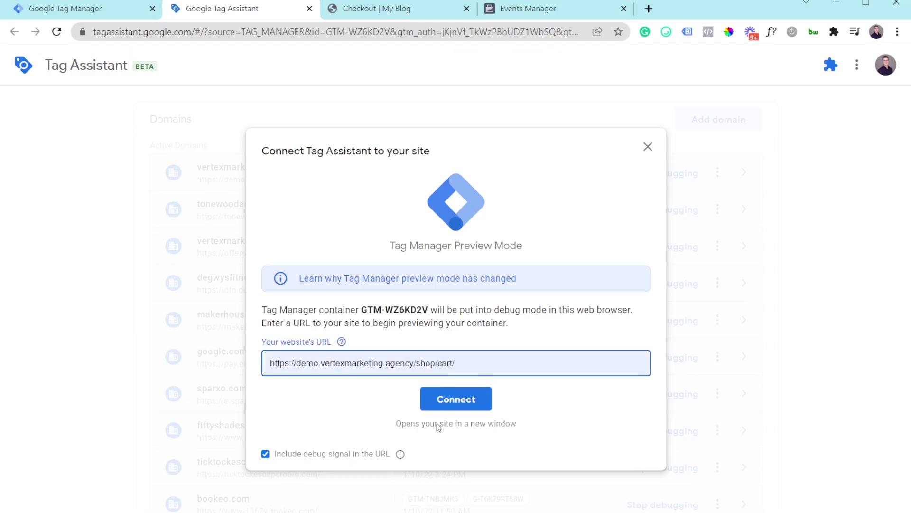
pyautogui.click(456, 399)
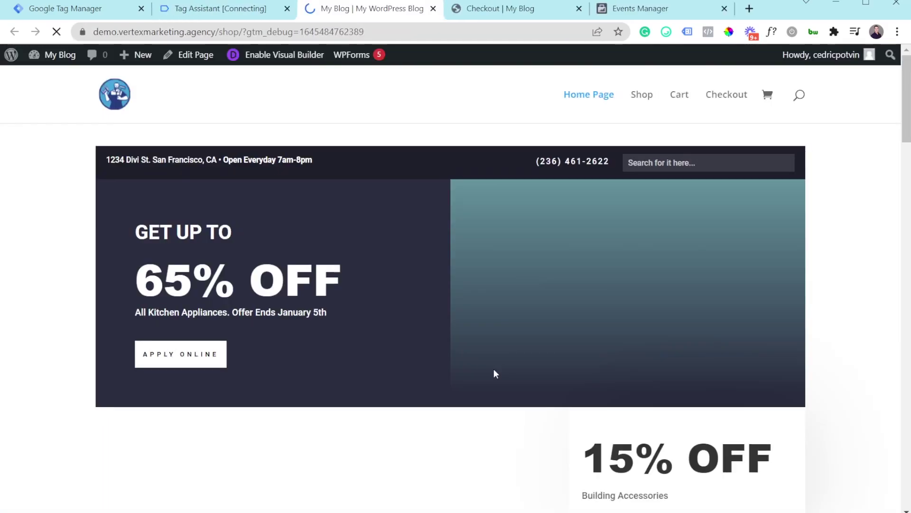
pyautogui.scroll(-2, 363, 332)
pyautogui.scroll(-10, 362, 335)
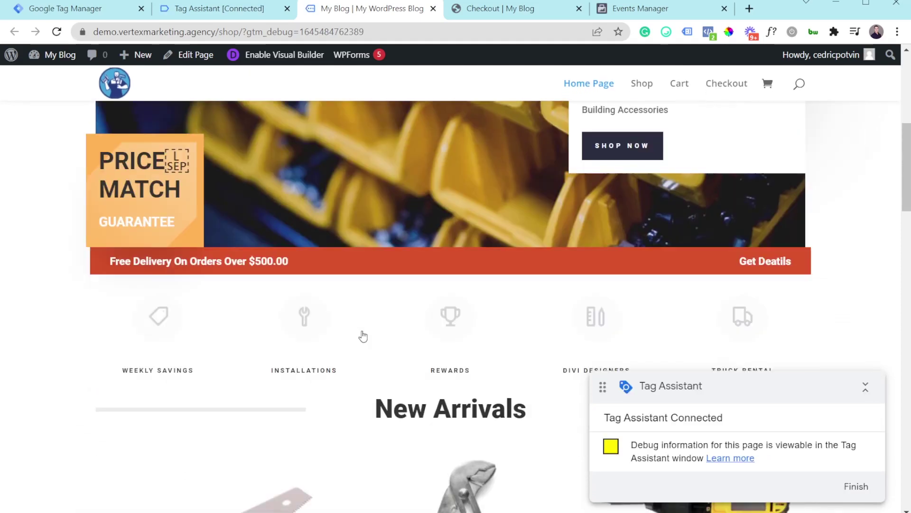
# Add the Tool ($14.99) to the cart, proceed to checkout and place the order.
pyautogui.click(458, 326)
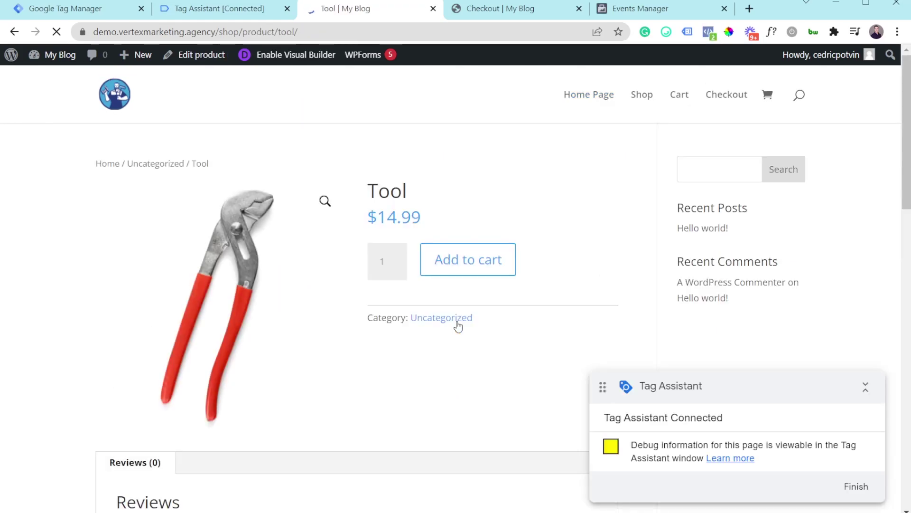
pyautogui.click(480, 275)
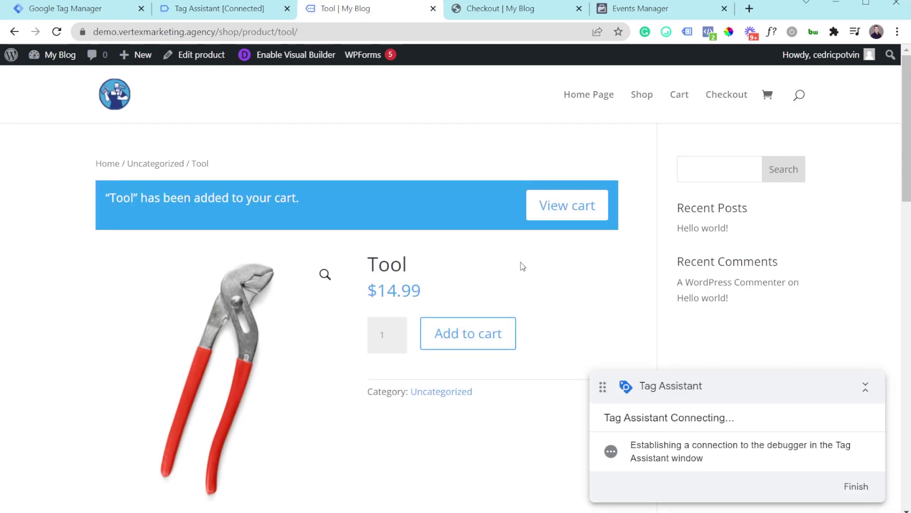
pyautogui.click(572, 223)
pyautogui.scroll(-4, 589, 257)
pyautogui.click(596, 266)
pyautogui.scroll(-1, 380, 277)
pyautogui.scroll(-3, 385, 282)
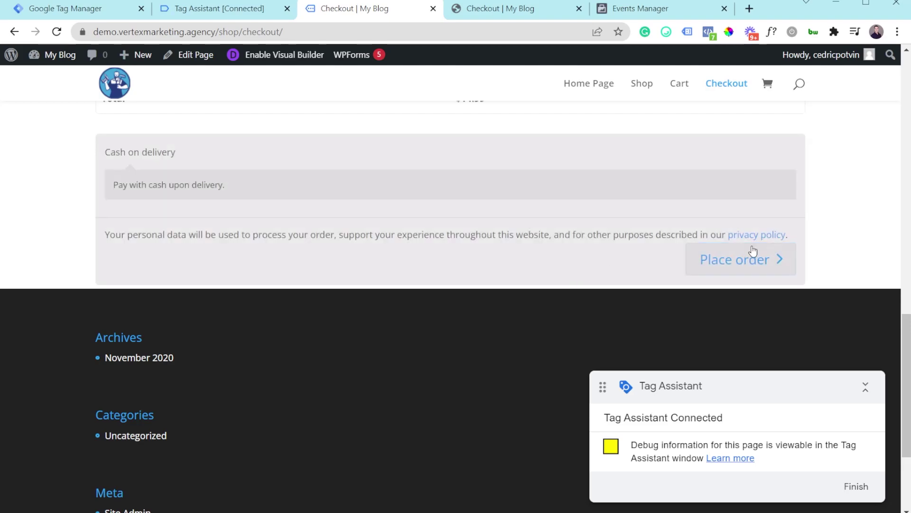
pyautogui.click(749, 263)
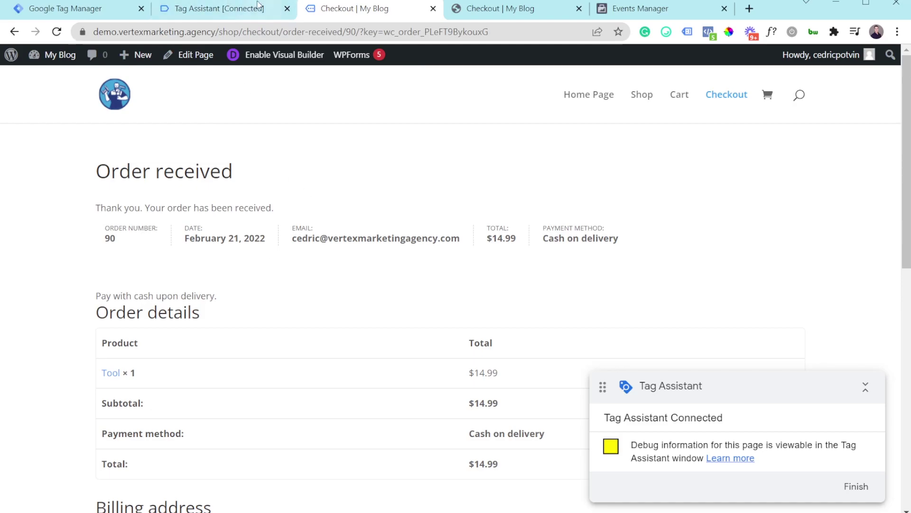
# Return to the Tag Assistant debugger, dismiss the connection notice and glance at the order page.
pyautogui.click(245, 11)
pyautogui.click(449, 295)
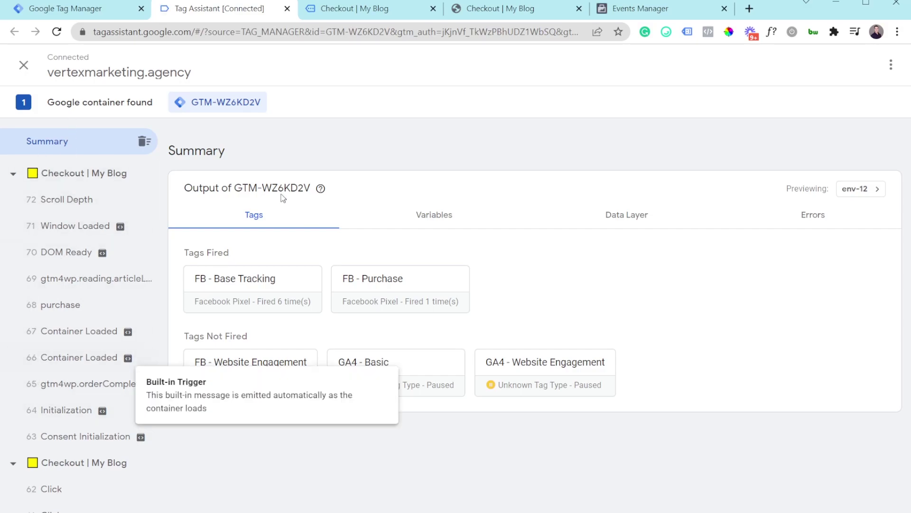
pyautogui.click(378, 6)
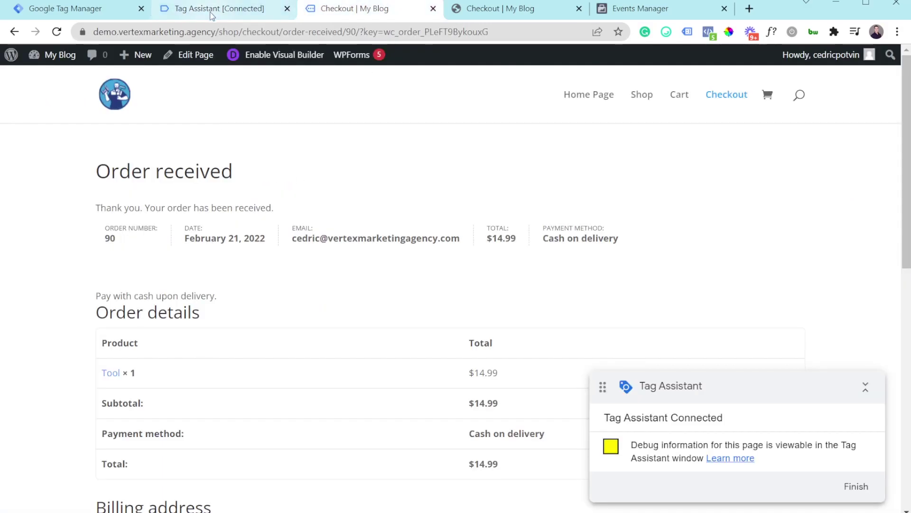
pyautogui.click(211, 8)
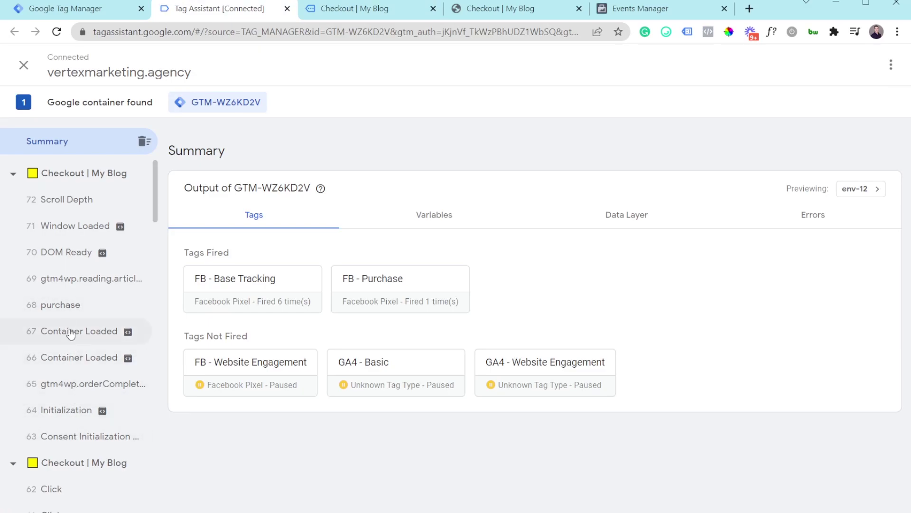
# Check FB - Purchase fired on '68 purchase', then view '66 Container Loaded' tag results.
pyautogui.click(54, 313)
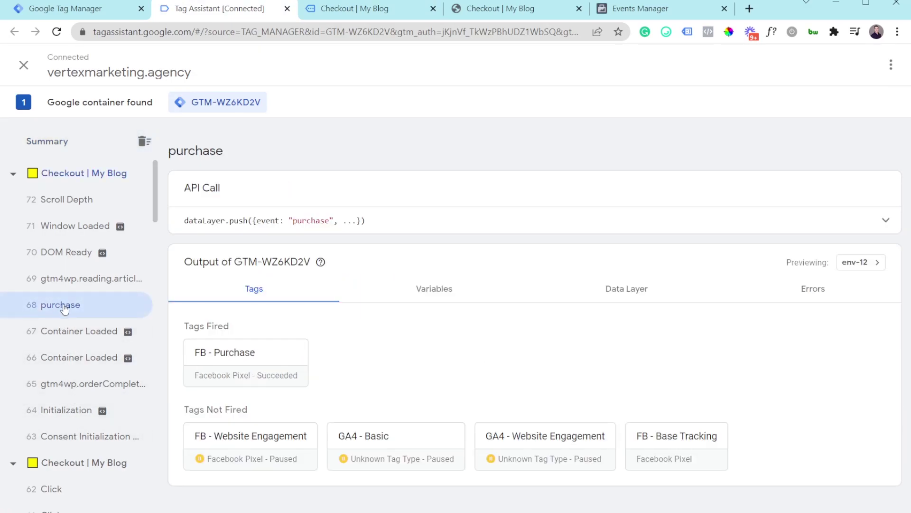
pyautogui.moveTo(129, 335)
pyautogui.click(67, 359)
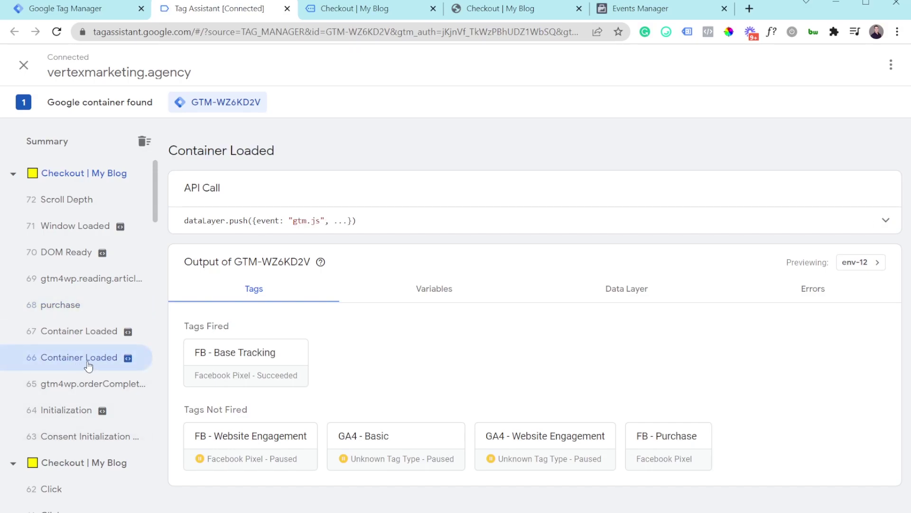
# Review the Data Layer name and billing email values for the purchase and DOM Ready events.
pyautogui.click(611, 298)
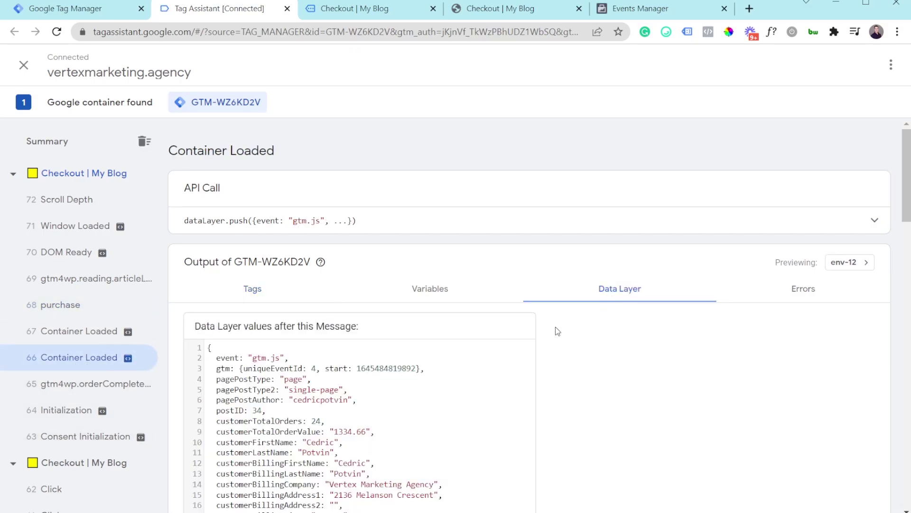
pyautogui.scroll(-5, 569, 320)
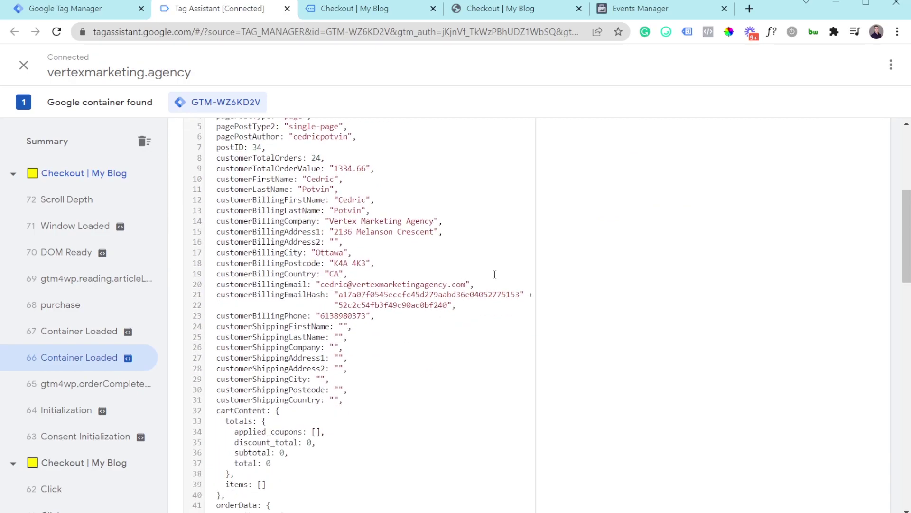
pyautogui.scroll(3, 364, 325)
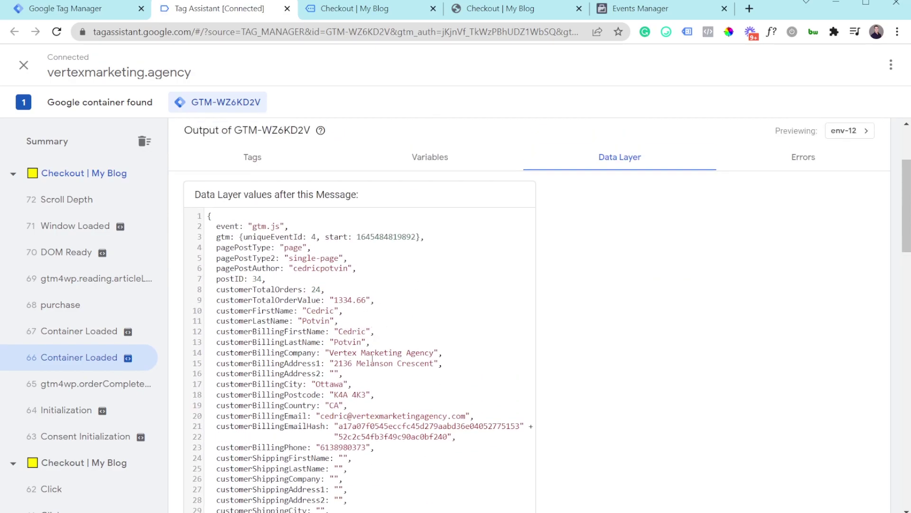
pyautogui.scroll(1, 337, 379)
pyautogui.scroll(-1, 328, 379)
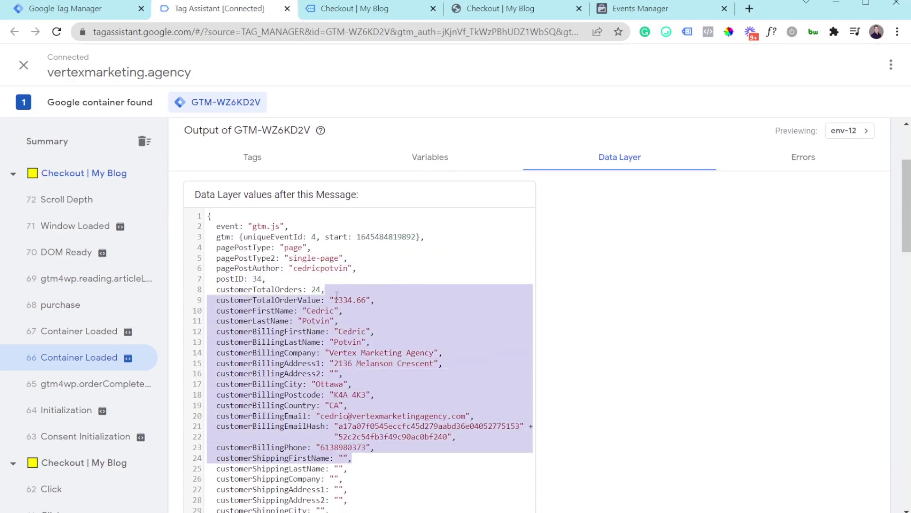
pyautogui.scroll(3, 313, 300)
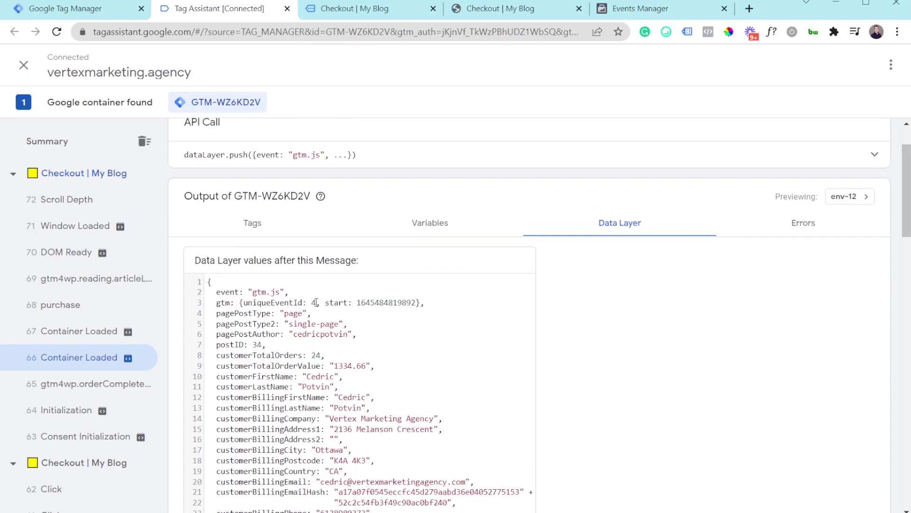
pyautogui.click(53, 301)
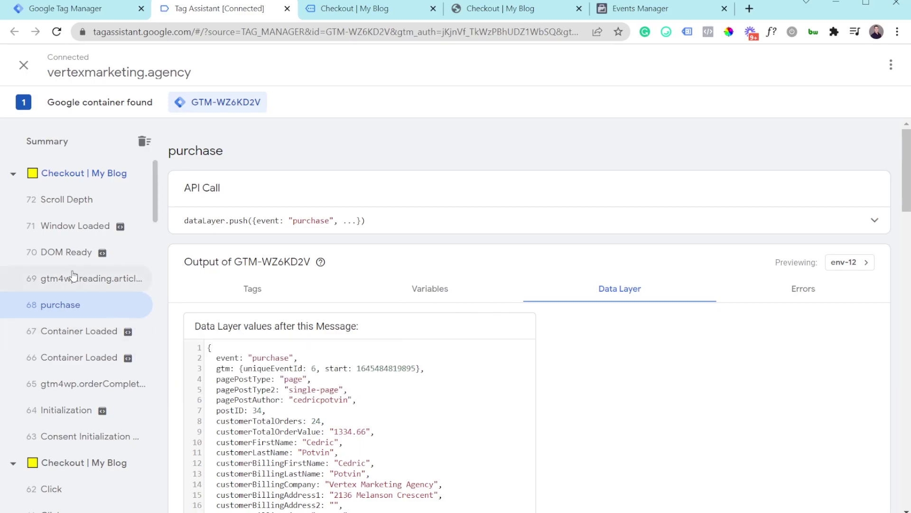
pyautogui.click(61, 255)
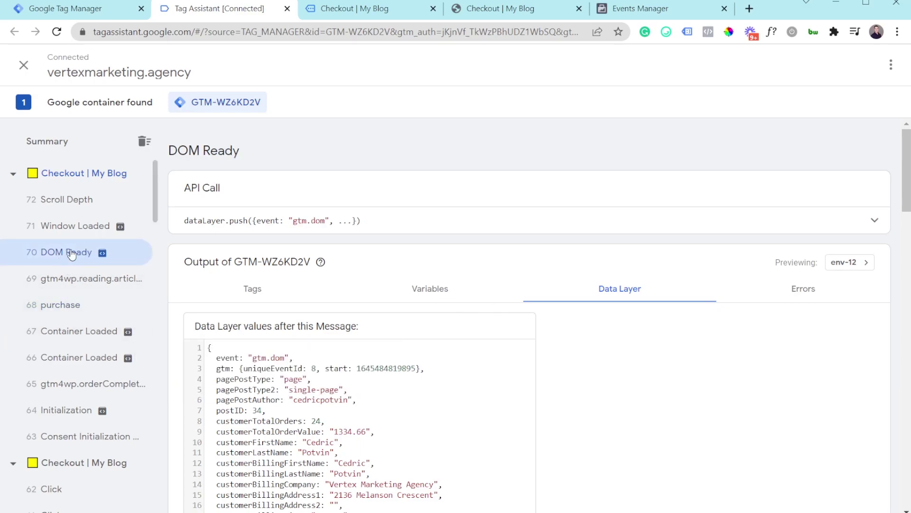
pyautogui.click(81, 10)
# Create a DOM Ready trigger on Some DOM Ready Events with a 'Page URL contains' condition.
pyautogui.click(73, 299)
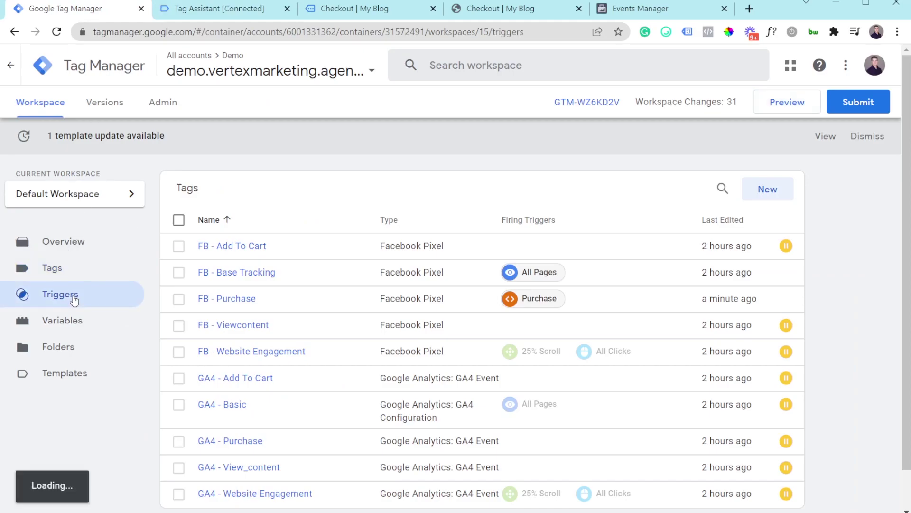
pyautogui.click(770, 196)
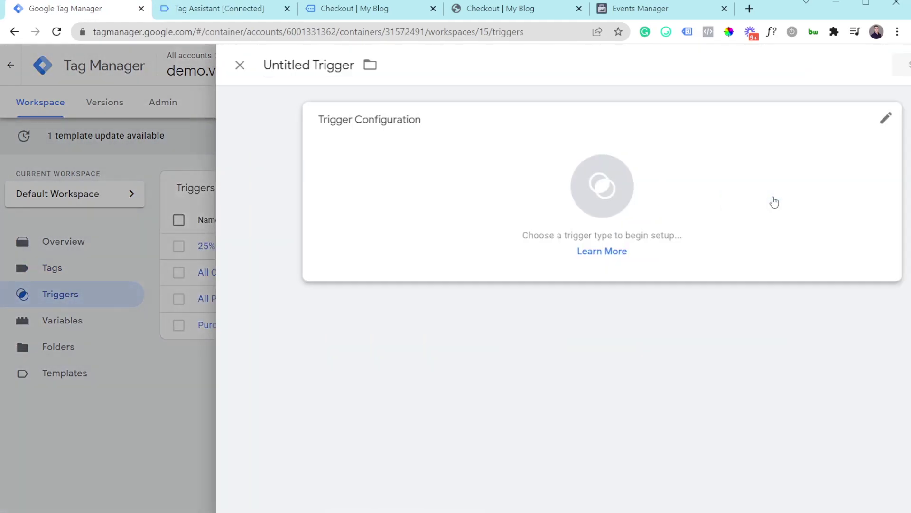
pyautogui.click(336, 173)
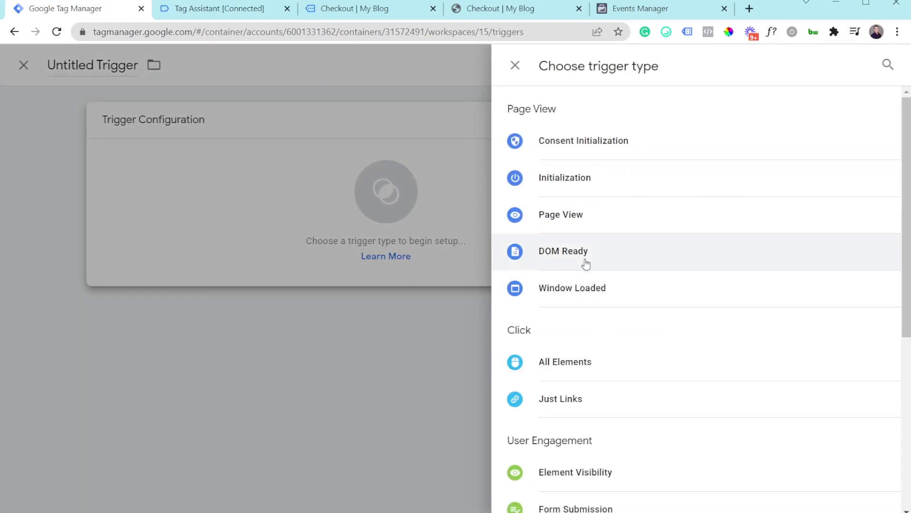
pyautogui.click(551, 263)
pyautogui.click(376, 250)
pyautogui.click(363, 316)
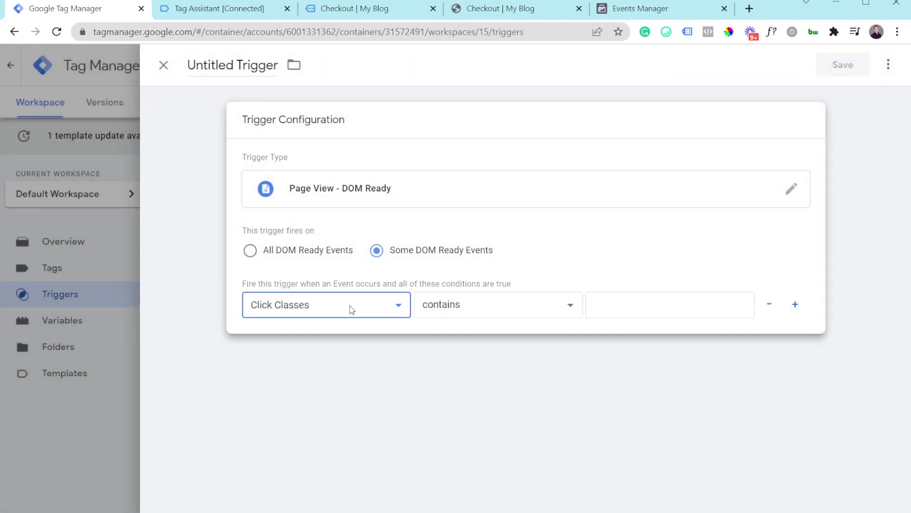
pyautogui.click(515, 304)
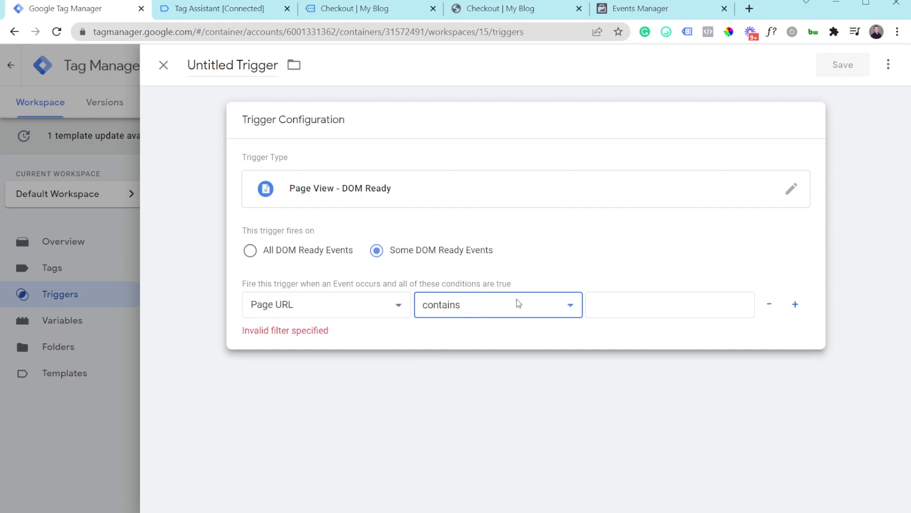
pyautogui.click(696, 302)
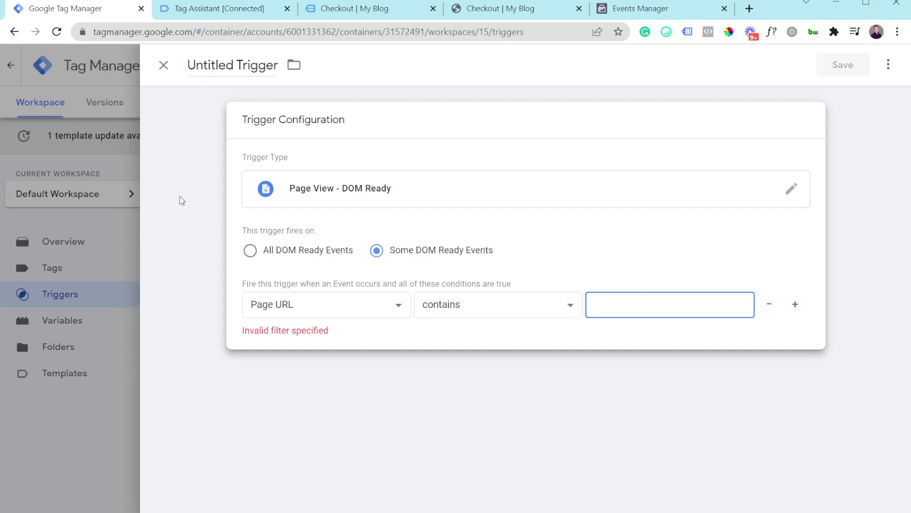
# In Tag Assistant, inspect the purchase event's data layer, including the customerLastName entry.
pyautogui.click(163, 8)
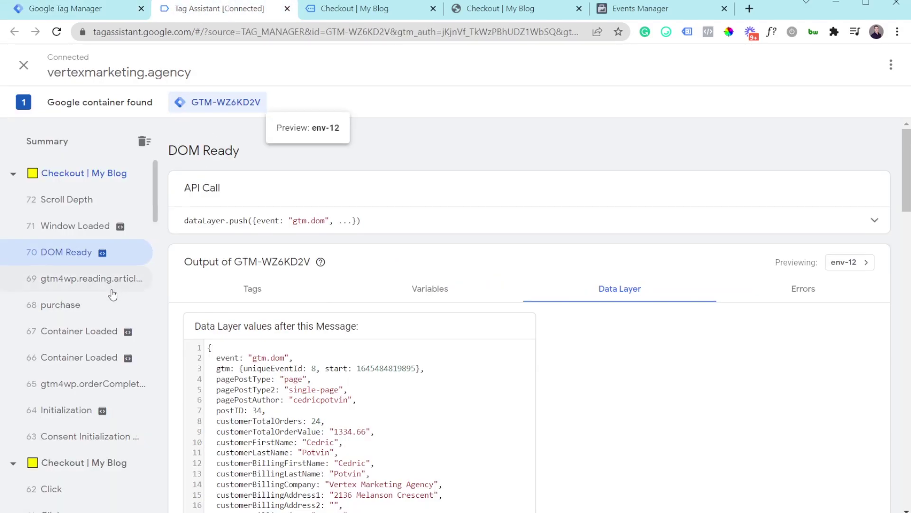
pyautogui.click(74, 304)
pyautogui.scroll(-4, 473, 336)
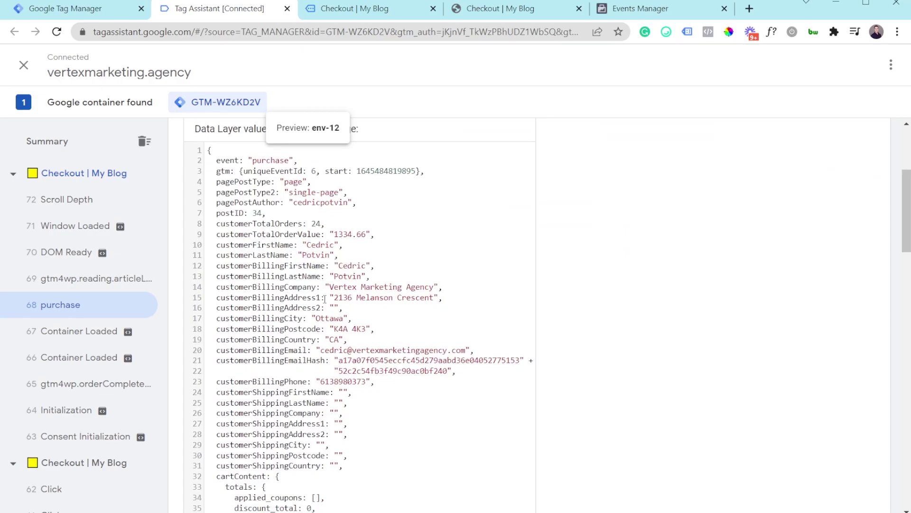
pyautogui.click(289, 255)
pyautogui.scroll(4, 344, 285)
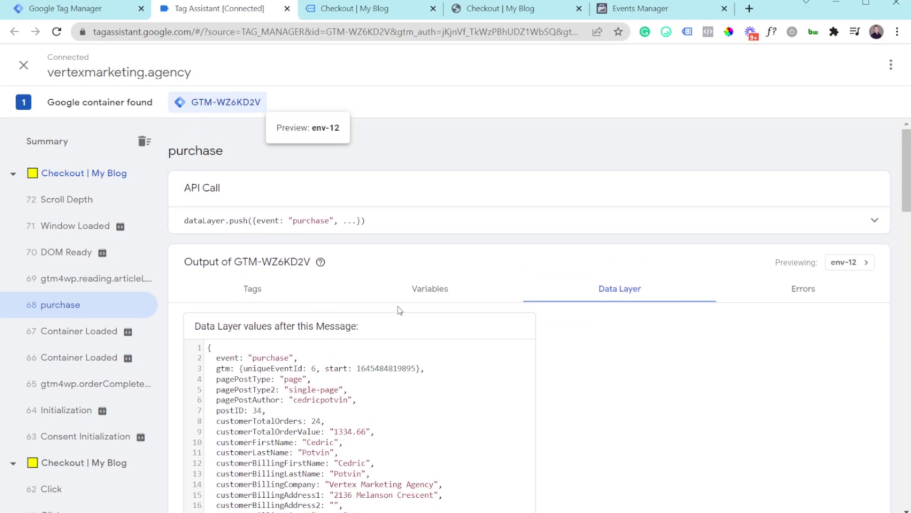
# Show the variables resolved at purchase and check the Email variable's type and value.
pyautogui.click(421, 296)
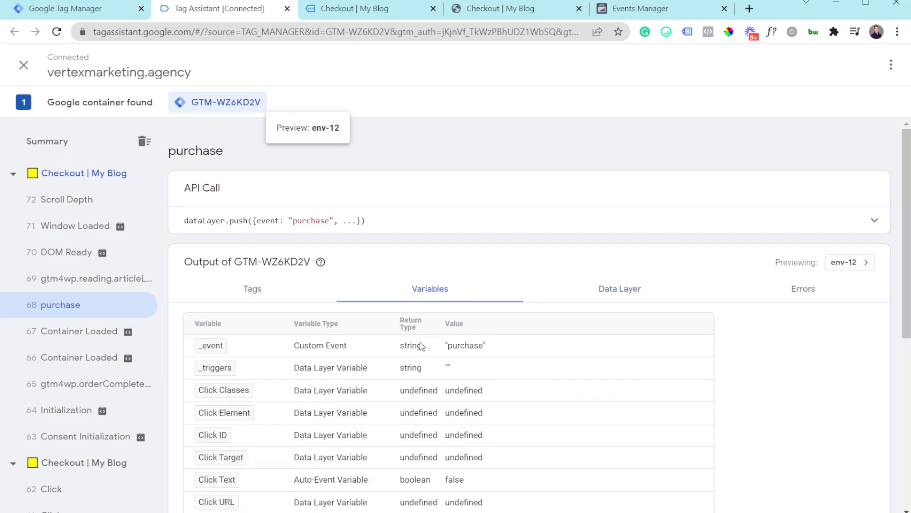
pyautogui.scroll(-3, 415, 293)
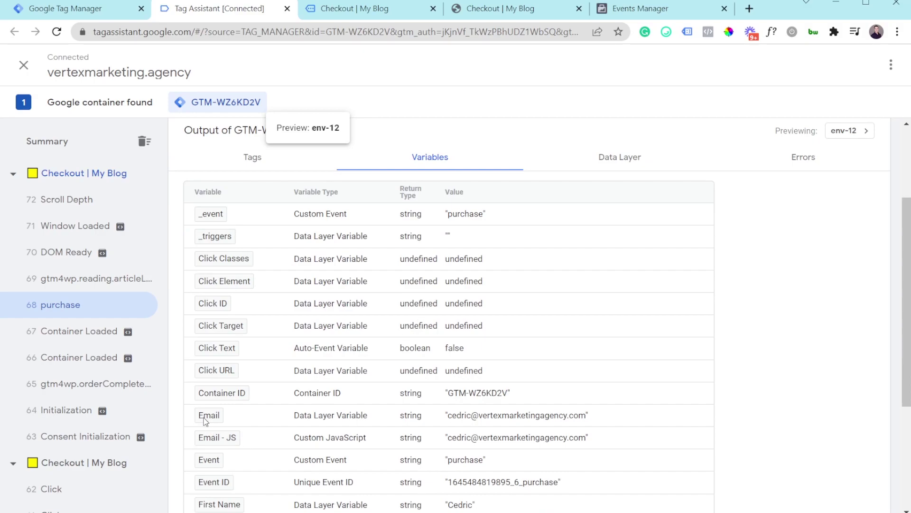
pyautogui.moveTo(368, 414); pyautogui.dragTo(296, 416)
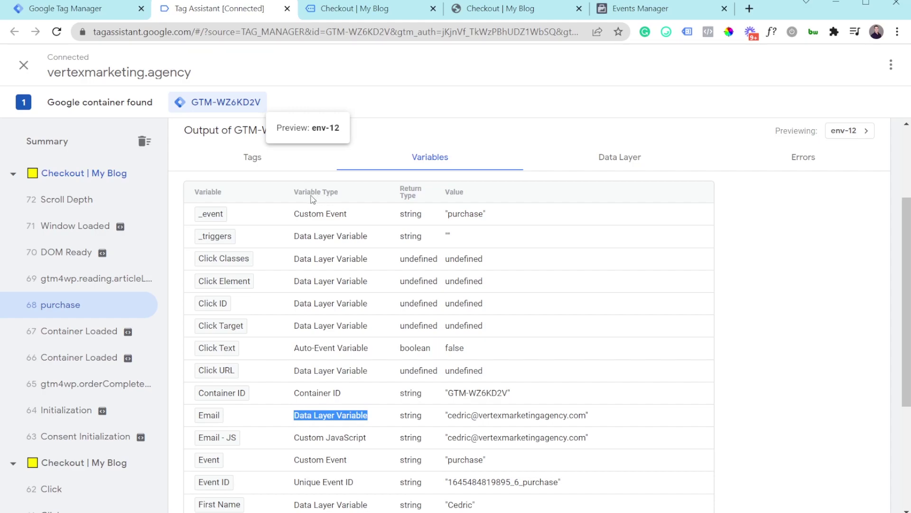
pyautogui.moveTo(579, 415); pyautogui.dragTo(509, 419)
pyautogui.click(195, 440)
# Confirm the Email - JS row returns the same customer e-mail as Email.
pyautogui.scroll(-1, 207, 440)
pyautogui.scroll(-1, 207, 440)
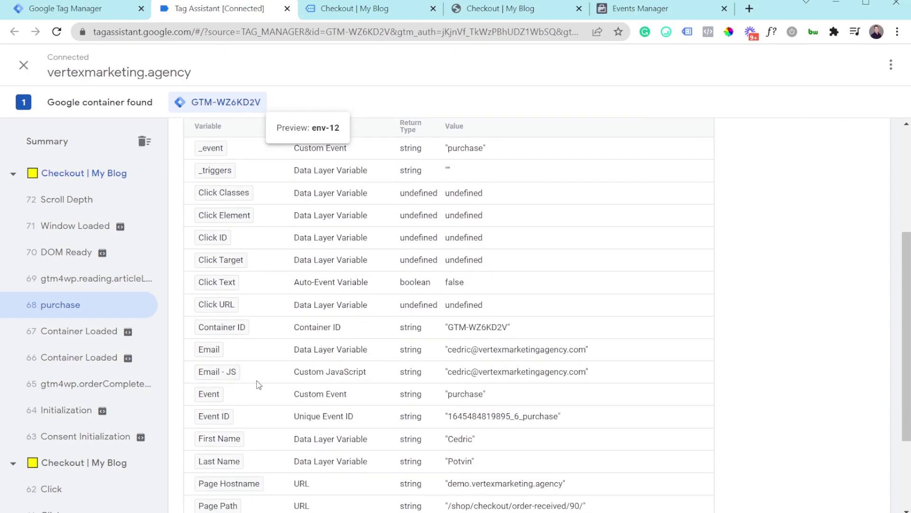
pyautogui.moveTo(290, 374); pyautogui.dragTo(452, 379)
pyautogui.click(451, 377)
pyautogui.doubleClick(453, 355)
pyautogui.moveTo(598, 353); pyautogui.dragTo(558, 349)
pyautogui.click(529, 339)
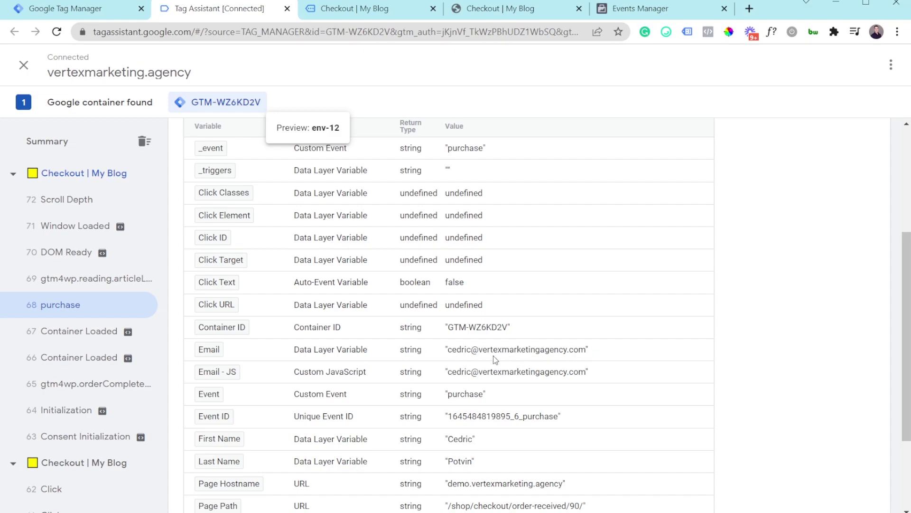